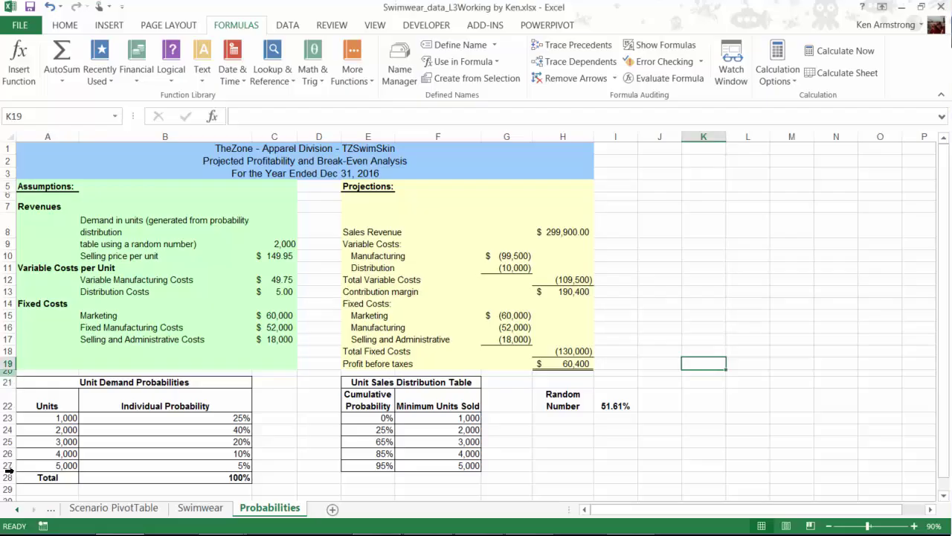
Step: Restore row 20's height so the projections sit apart from the probability tables
left_click_drag(7, 377, 8, 391)
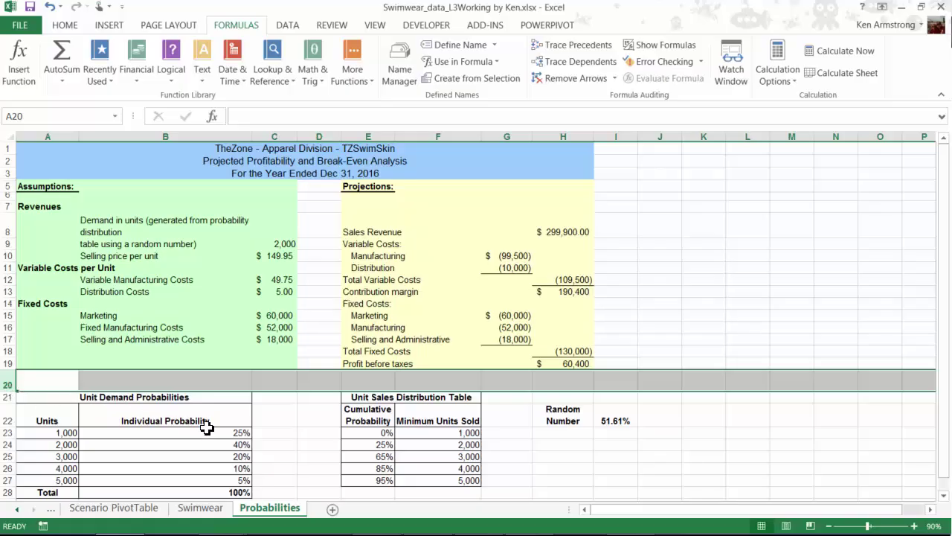
left_click(704, 384)
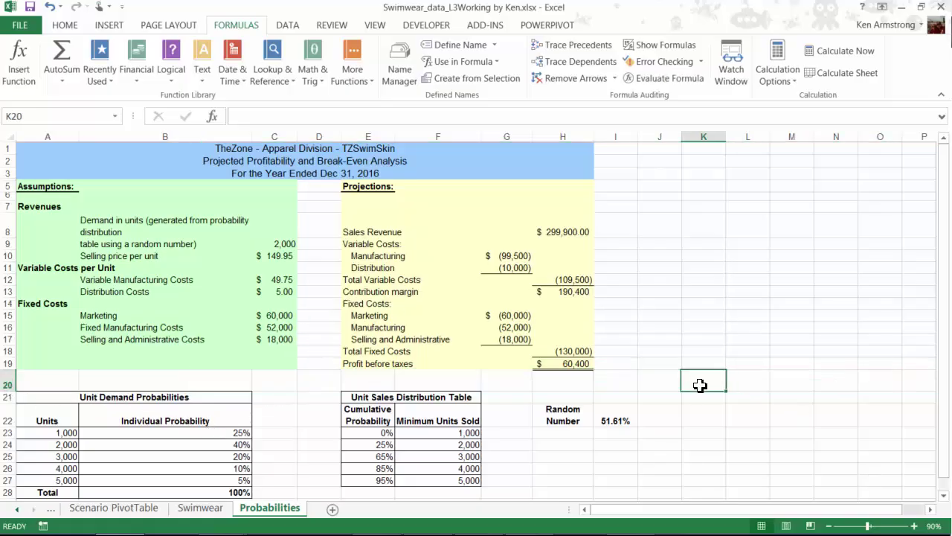
left_click(758, 420)
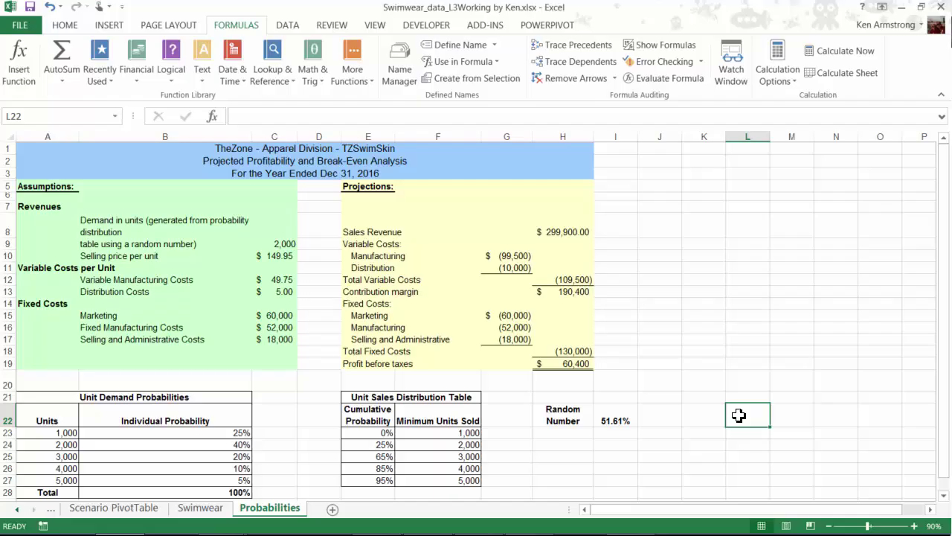
Step: Enter 99.95 and 109.95 in L22:M22 and extend the price series to 149.95 in Q22
type("99.")
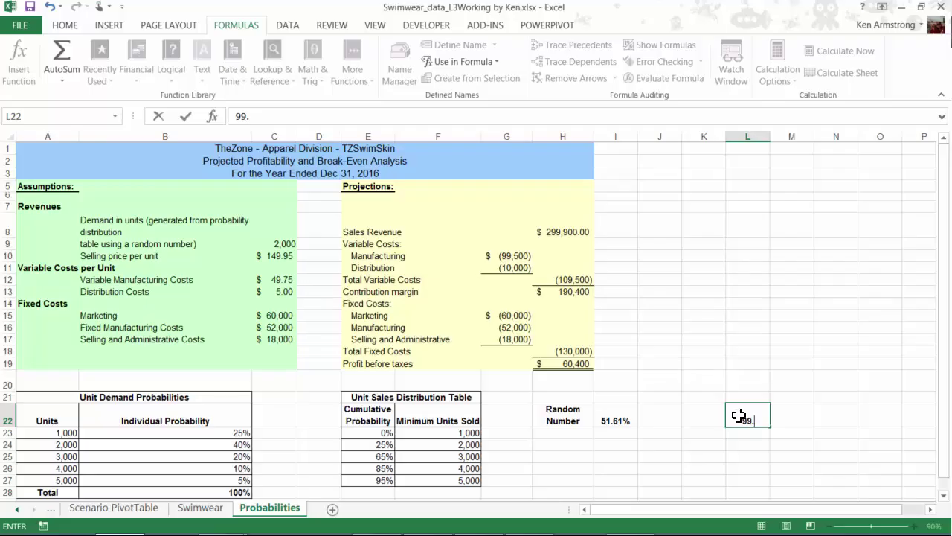
type("95")
key("Tab")
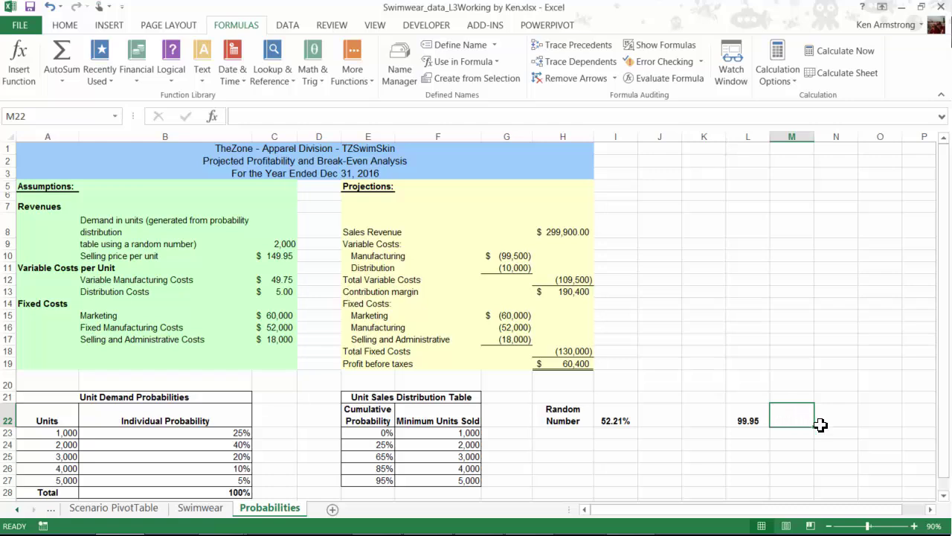
type("109.95")
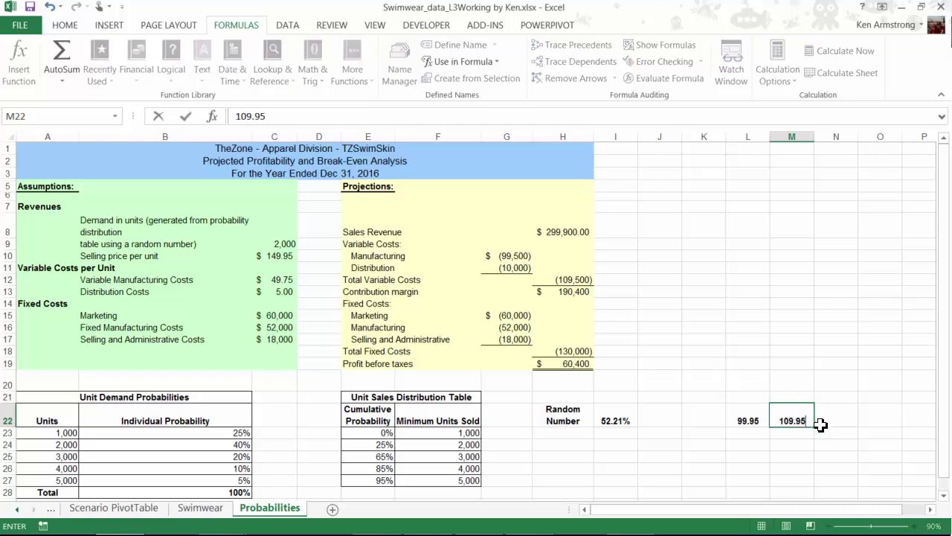
key("Left")
key("shift+Right")
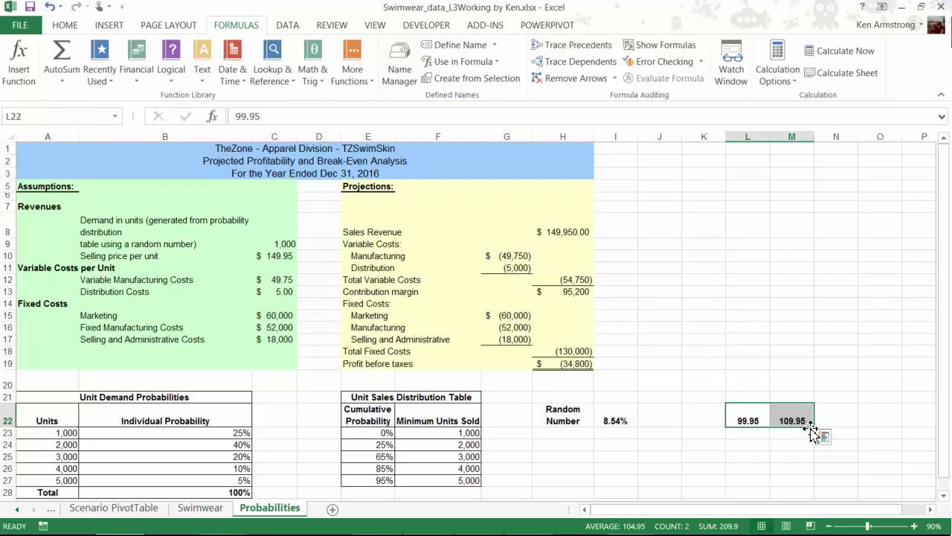
left_click_drag(815, 426, 845, 434)
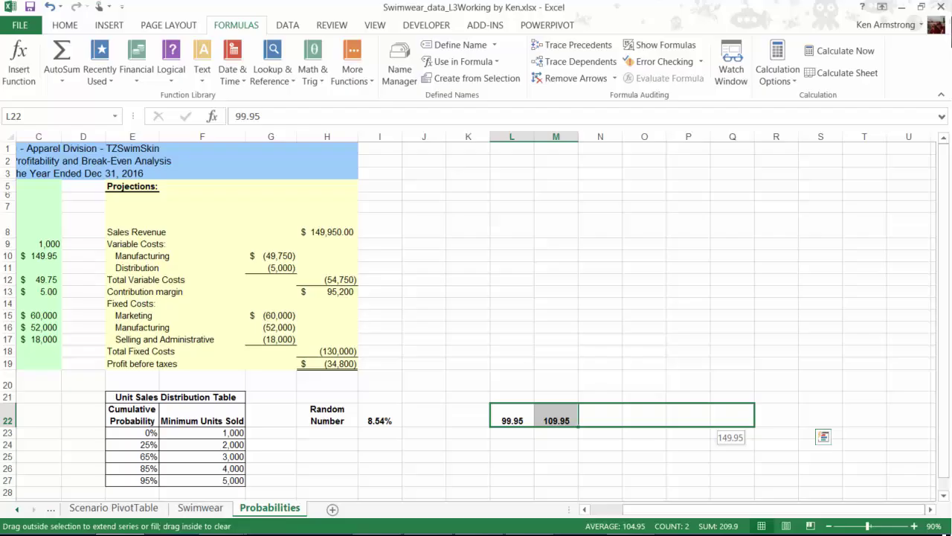
left_click_drag(845, 435, 755, 434)
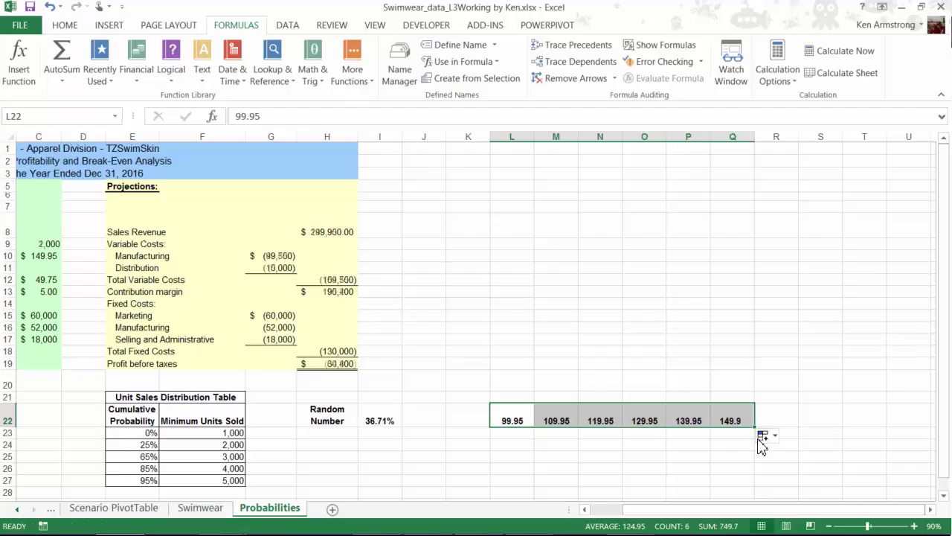
left_click(466, 432)
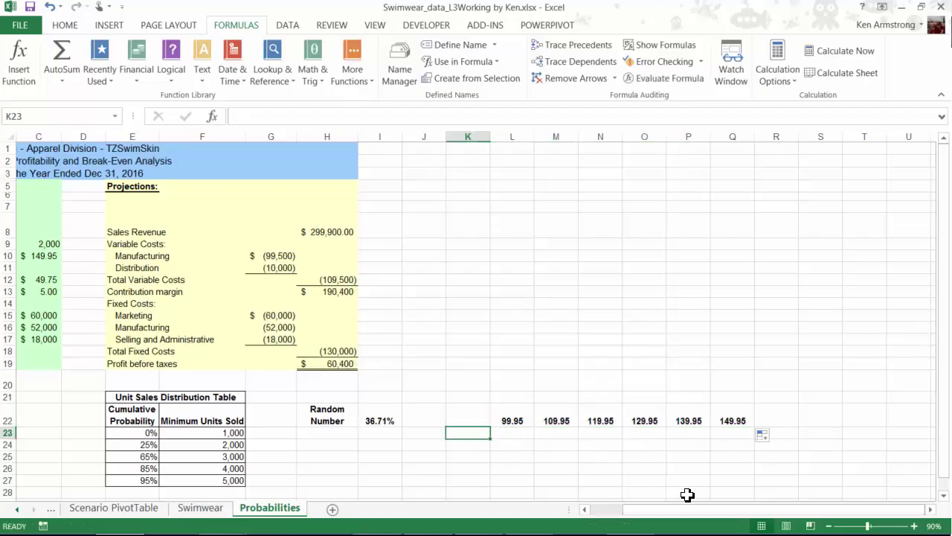
scroll(688, 495, "down", 1)
scroll(689, 492, "down", 1)
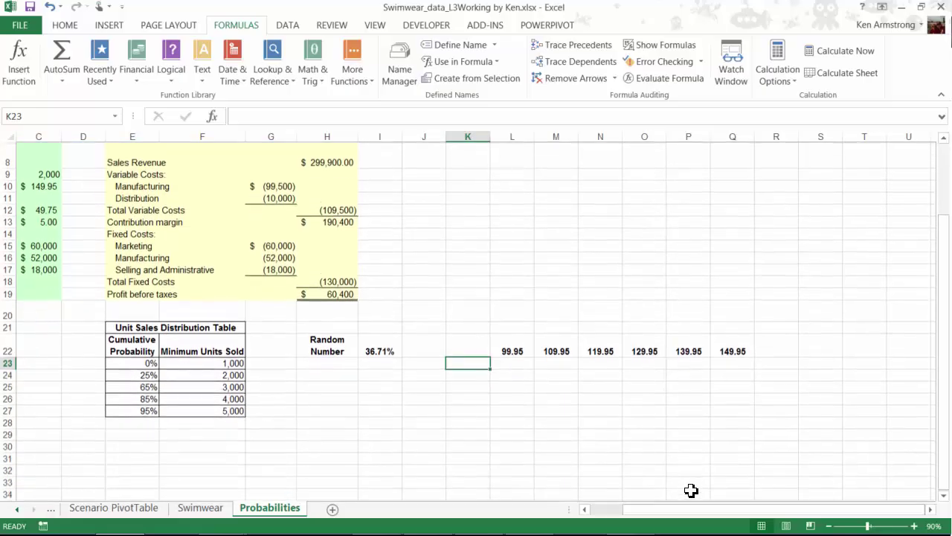
scroll(691, 490, "down", 1)
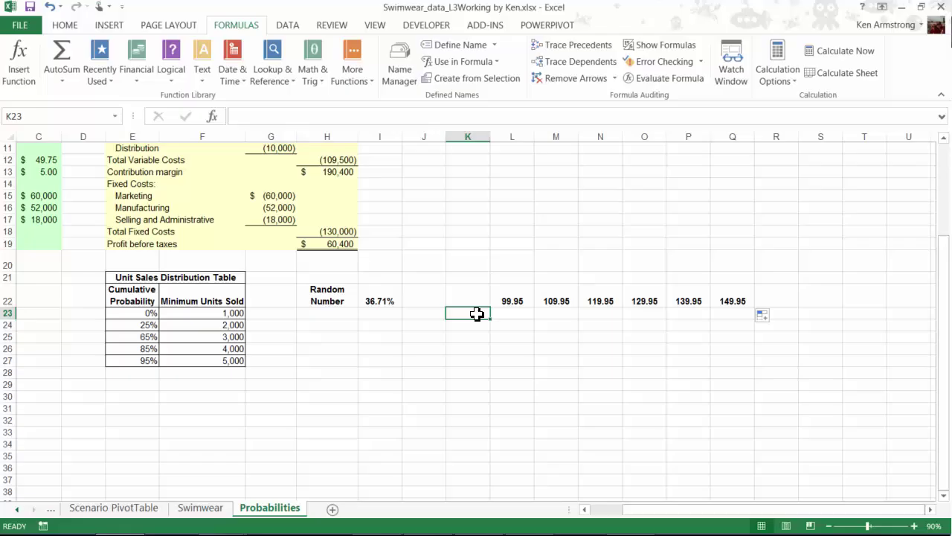
left_click(155, 318)
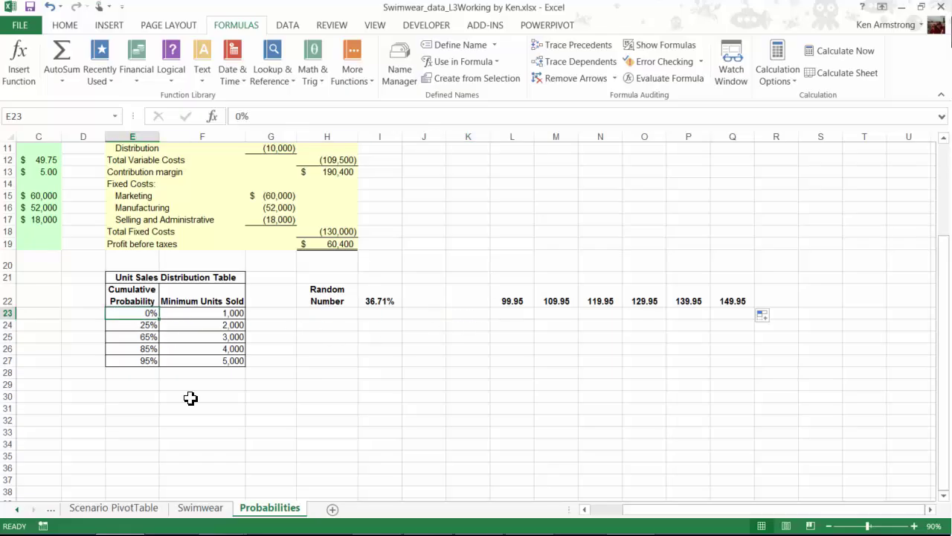
key("Down")
key("Down")
key("Down")
key("Down")
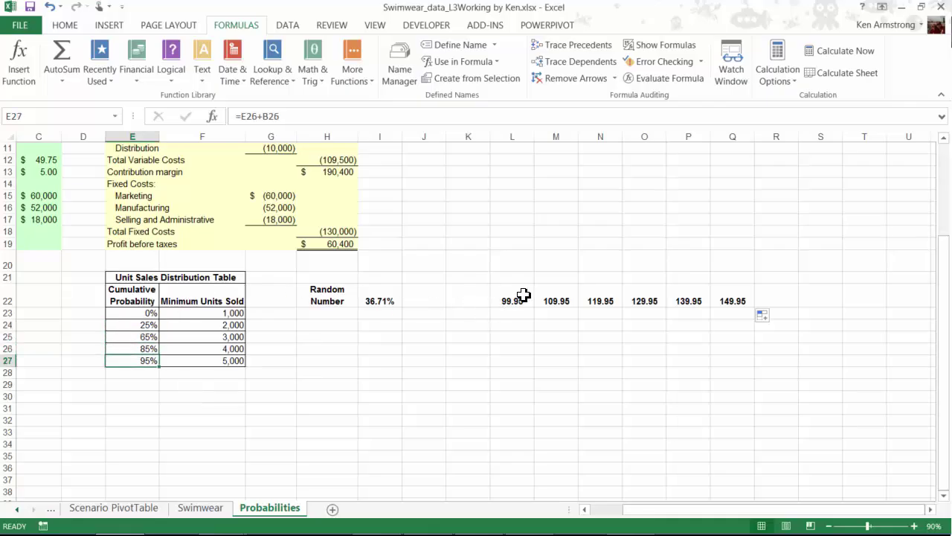
left_click_drag(524, 295, 725, 299)
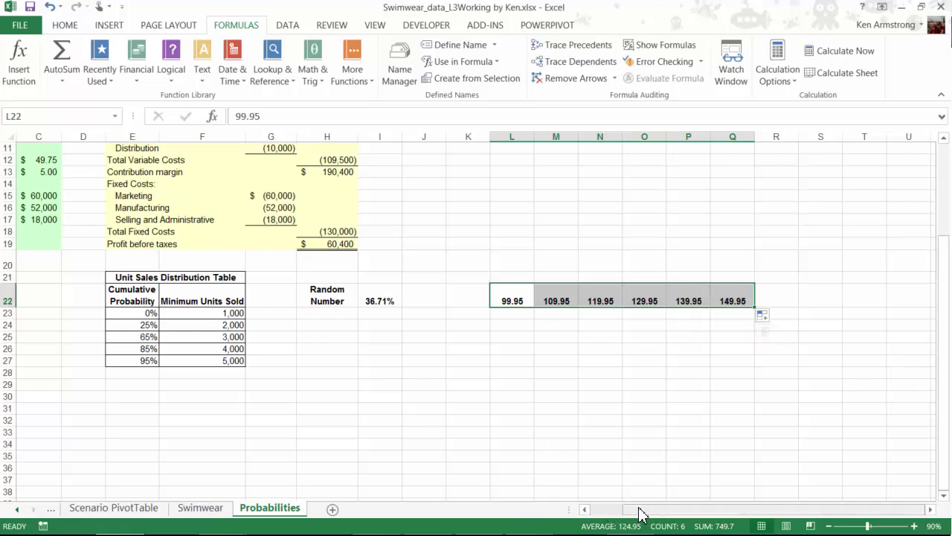
left_click_drag(640, 512, 627, 512)
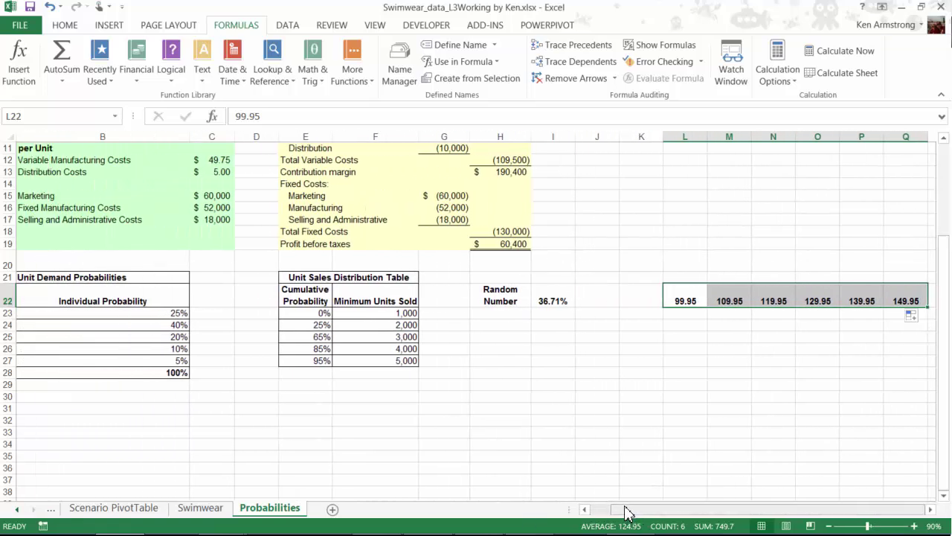
scroll(625, 512, "up", 1)
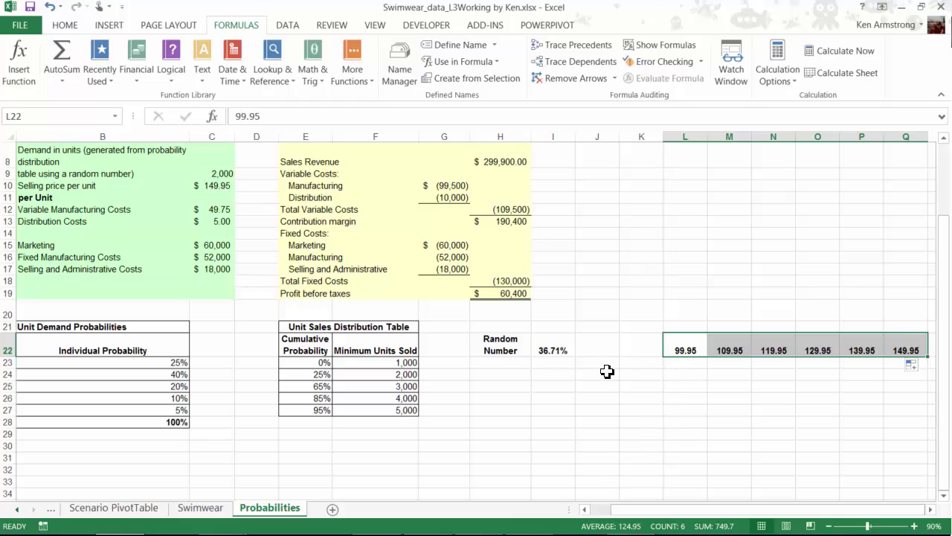
left_click_drag(645, 368, 661, 476)
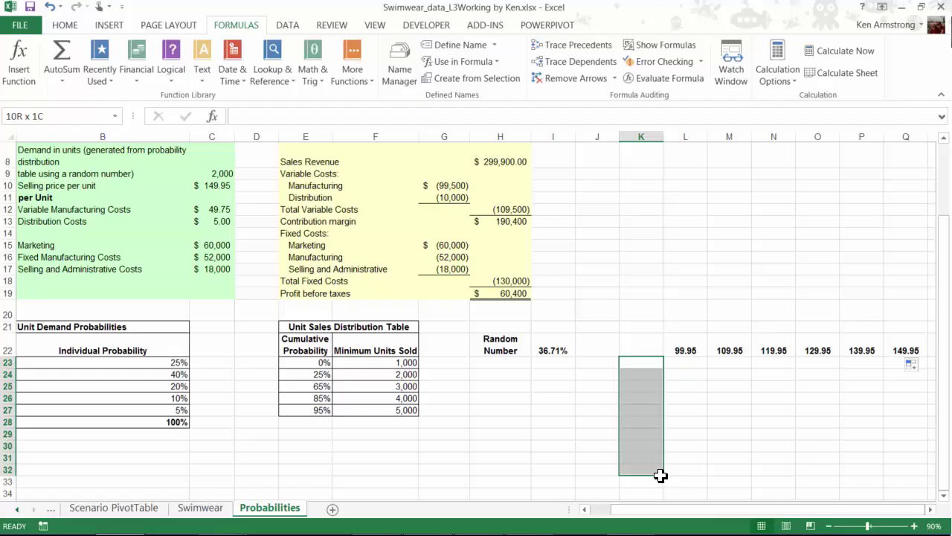
left_click(641, 345)
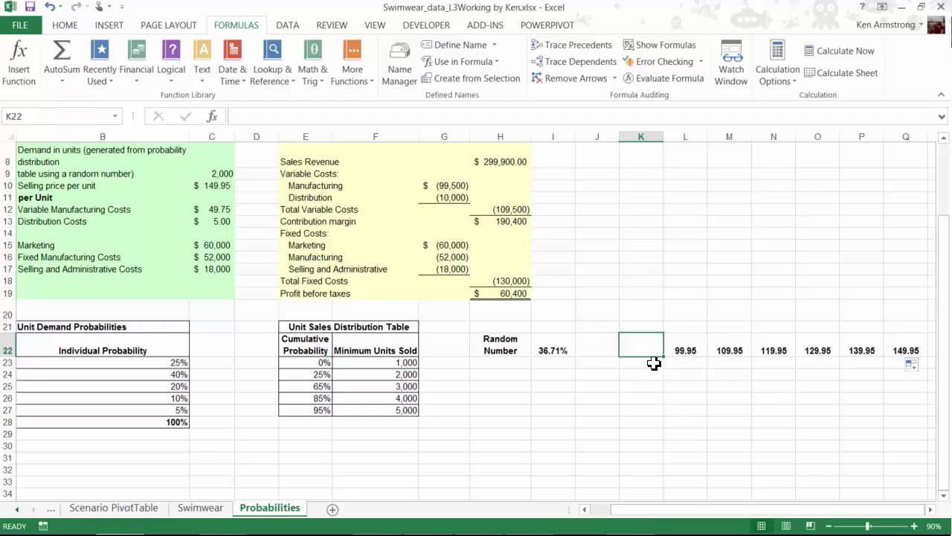
left_click_drag(645, 363, 656, 468)
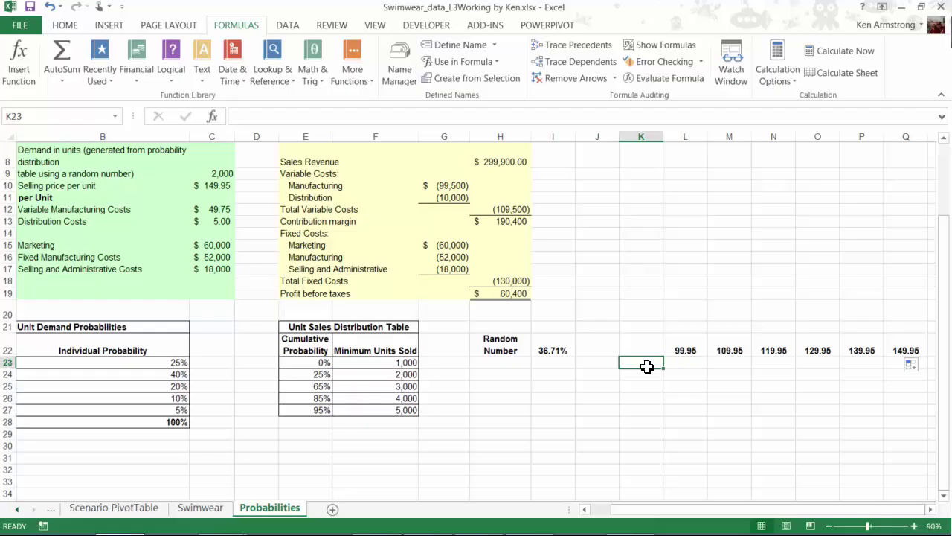
Step: Enter 1 in K23 and fill the series down to K222, numbering iterations 1 to 200
type("1")
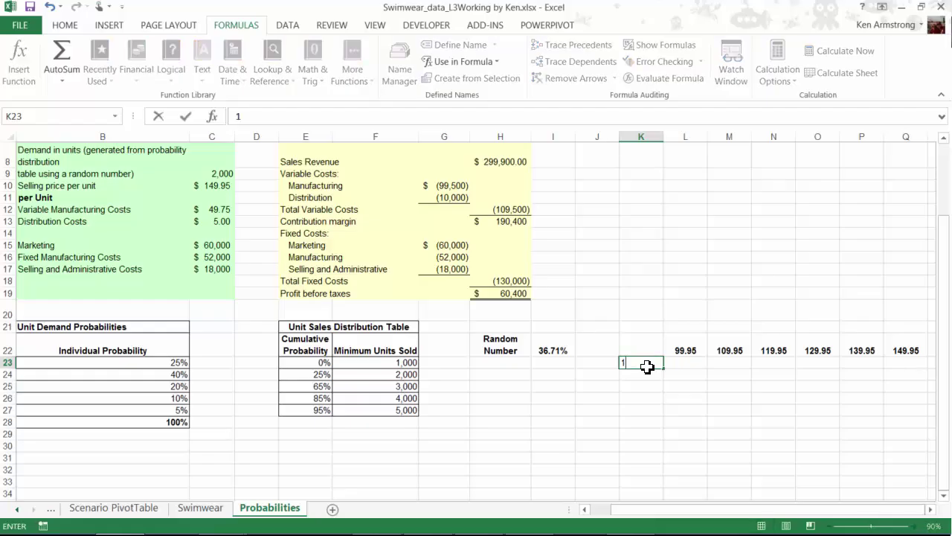
key("Return")
left_click(647, 367)
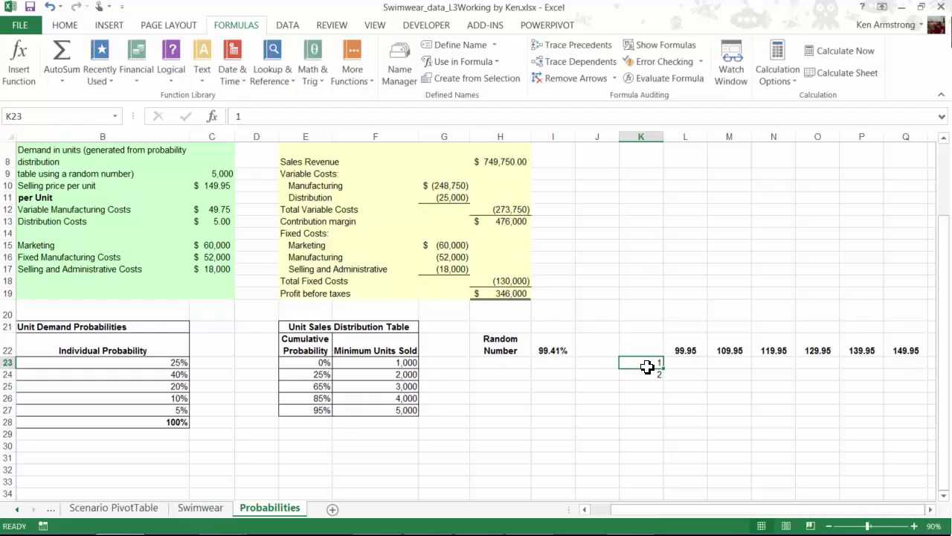
mouse_move(663, 368)
left_mouse_down()
mouse_move(656, 373)
mouse_move(673, 530)
mouse_move(670, 266)
left_mouse_up()
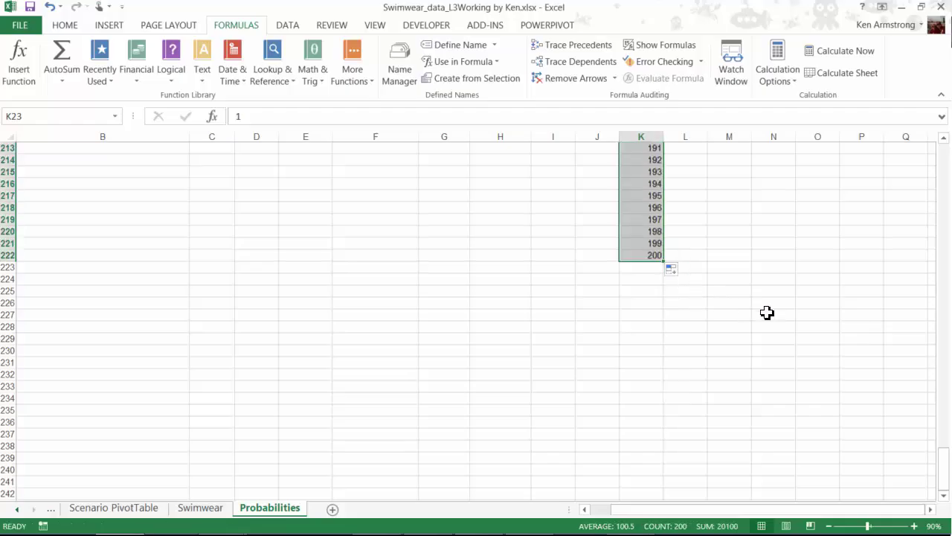
scroll(841, 321, "up", 14)
scroll(868, 319, "up", 14)
scroll(865, 320, "up", 4)
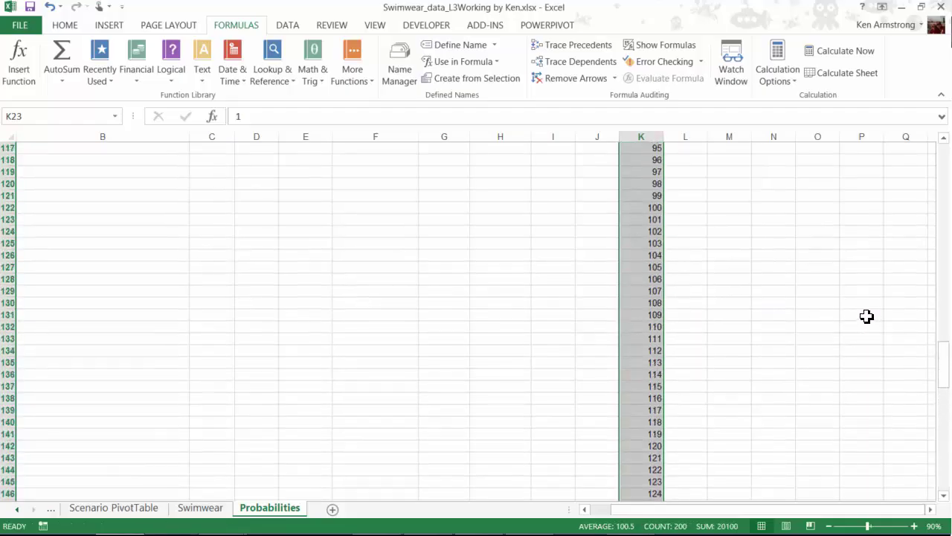
scroll(864, 320, "up", 12)
scroll(861, 320, "up", 7)
scroll(861, 320, "up", 7)
scroll(855, 320, "up", 8)
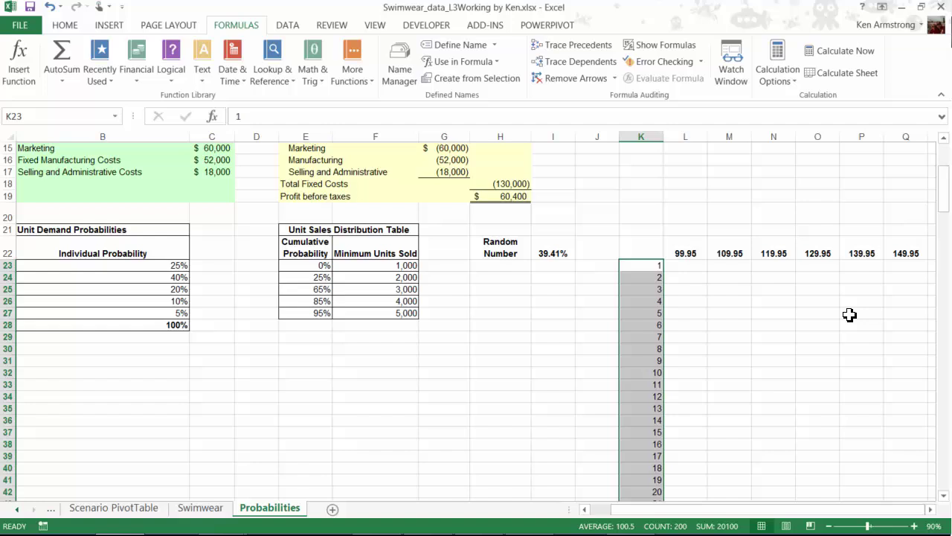
left_click(645, 248)
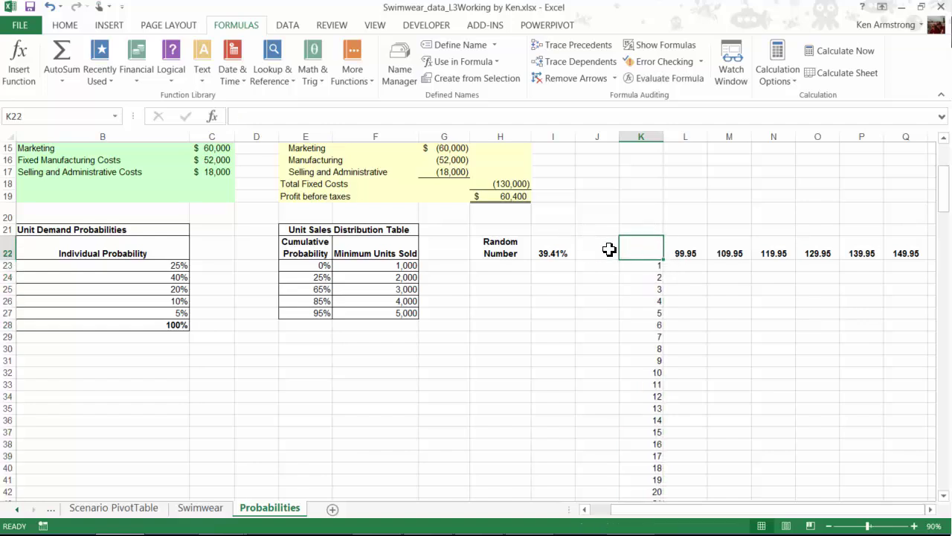
Step: Link K22 to pre-tax profit with =H19, then select the table range K22:Q222
type("=")
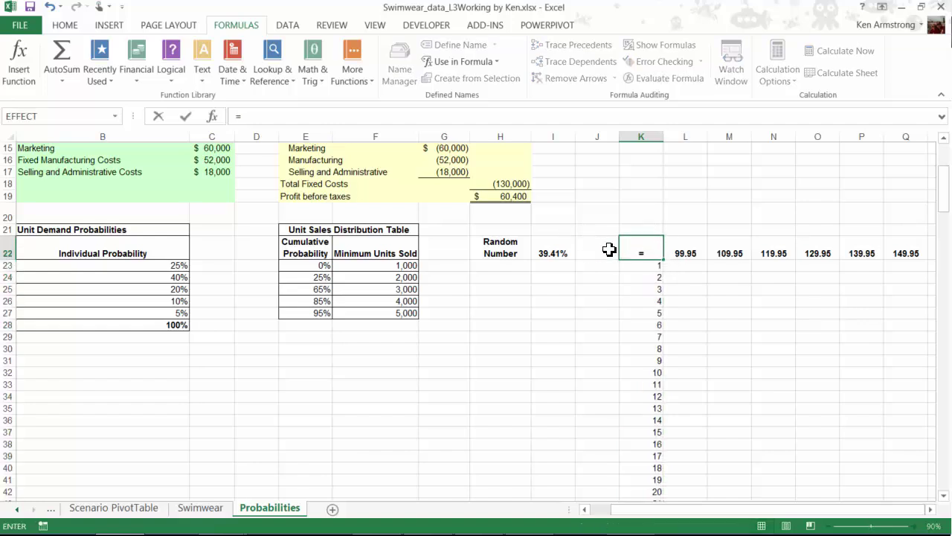
left_click(512, 197)
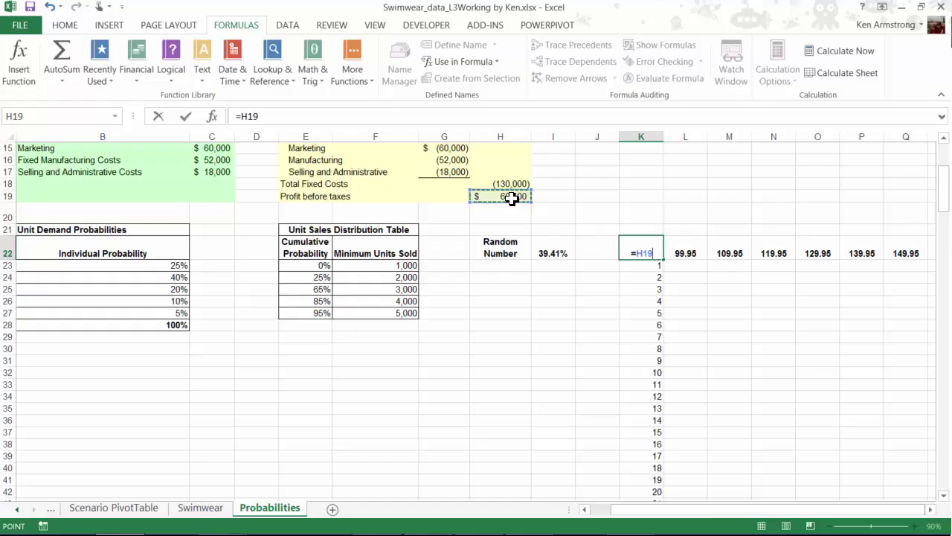
key("Return")
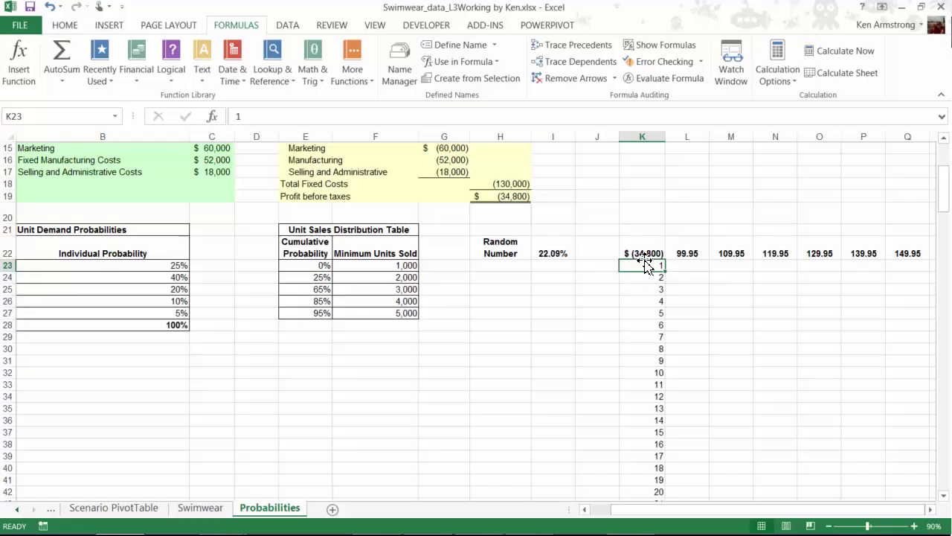
mouse_move(641, 254)
left_mouse_down()
mouse_move(898, 437)
mouse_move(902, 531)
left_mouse_up()
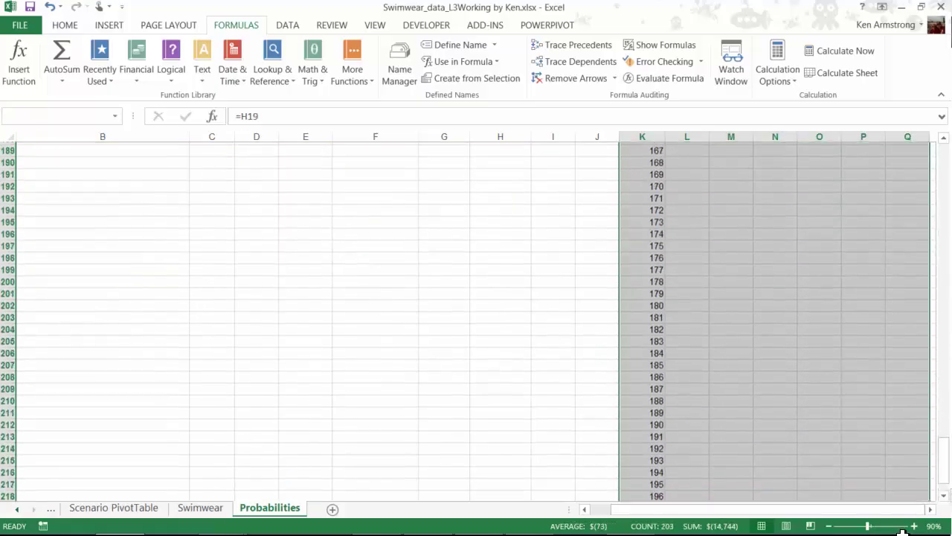
left_click_drag(902, 531, 946, 153)
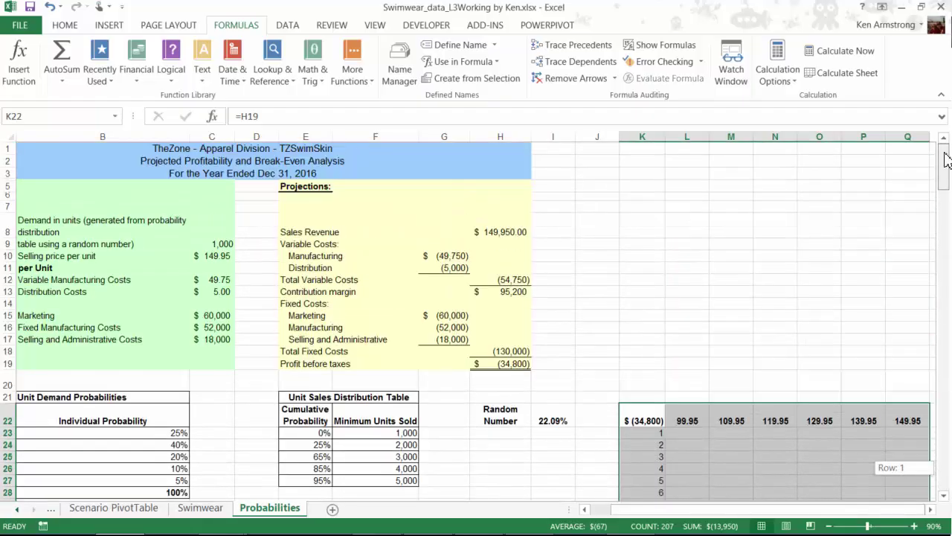
Step: Start a What-If Analysis Data Table with selling price C10 as the row input cell
left_click(287, 24)
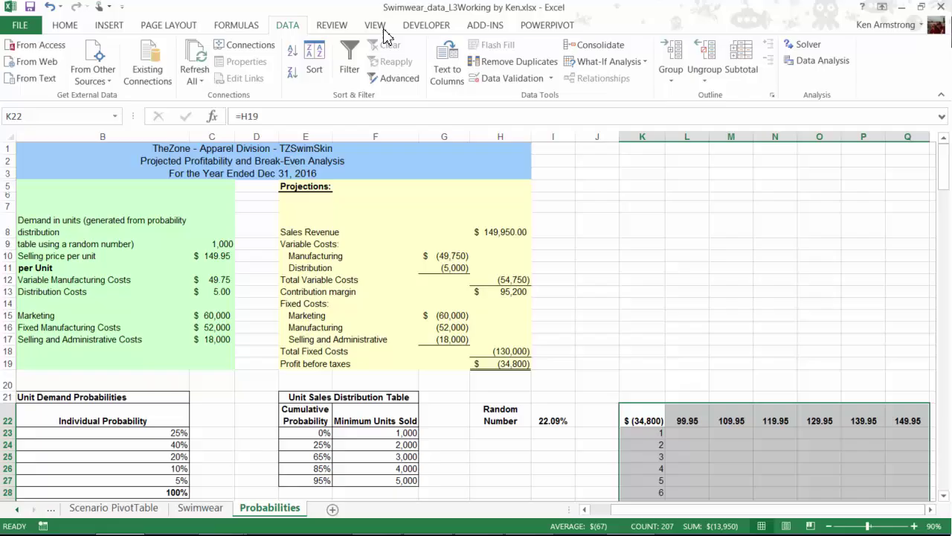
left_click(646, 66)
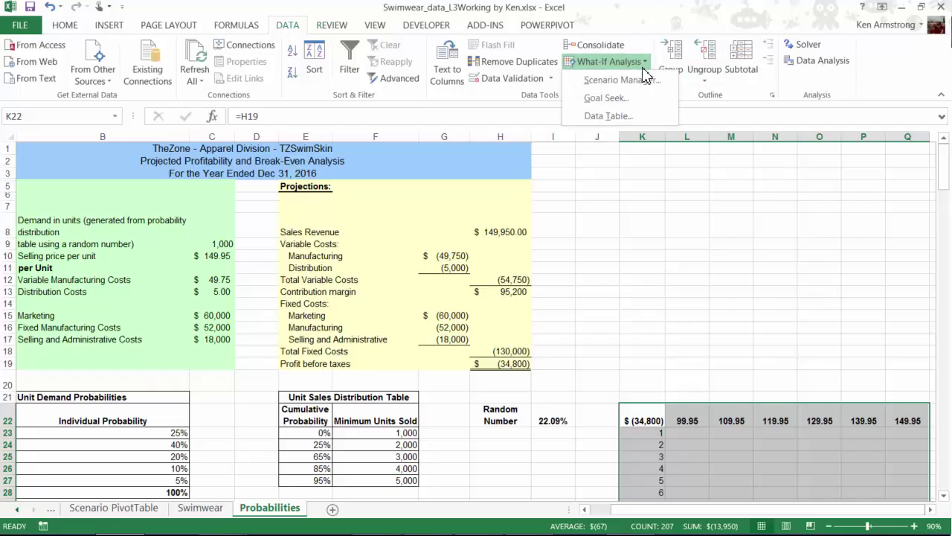
left_click(617, 117)
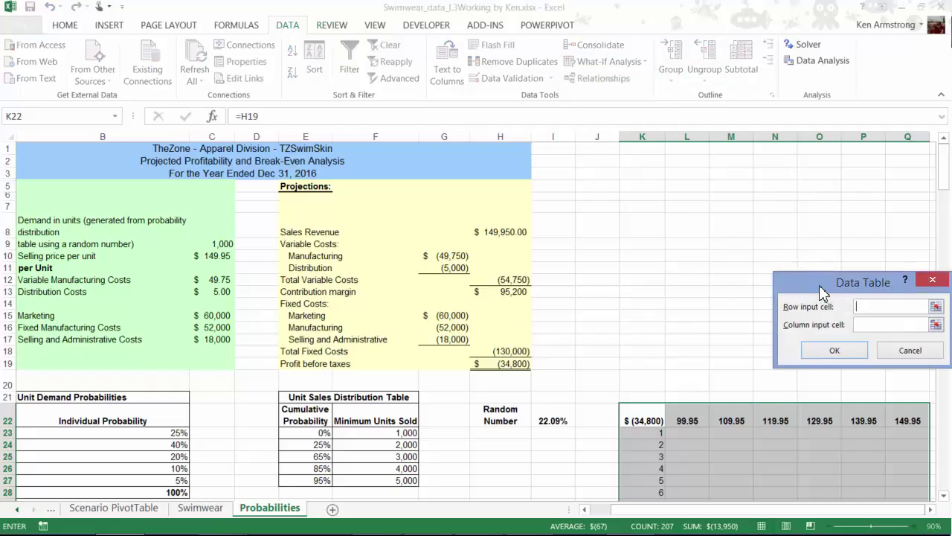
left_click_drag(822, 290, 666, 221)
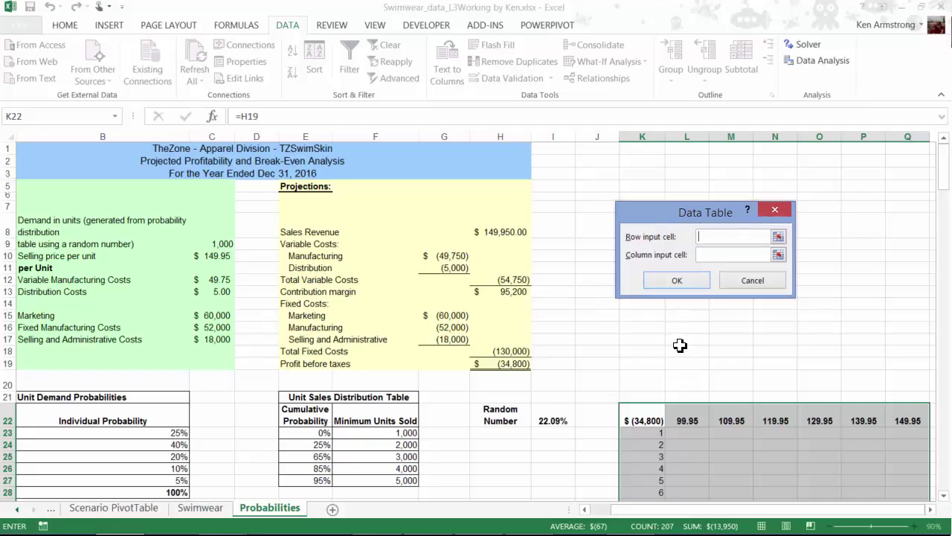
left_click(711, 238)
left_click(229, 256)
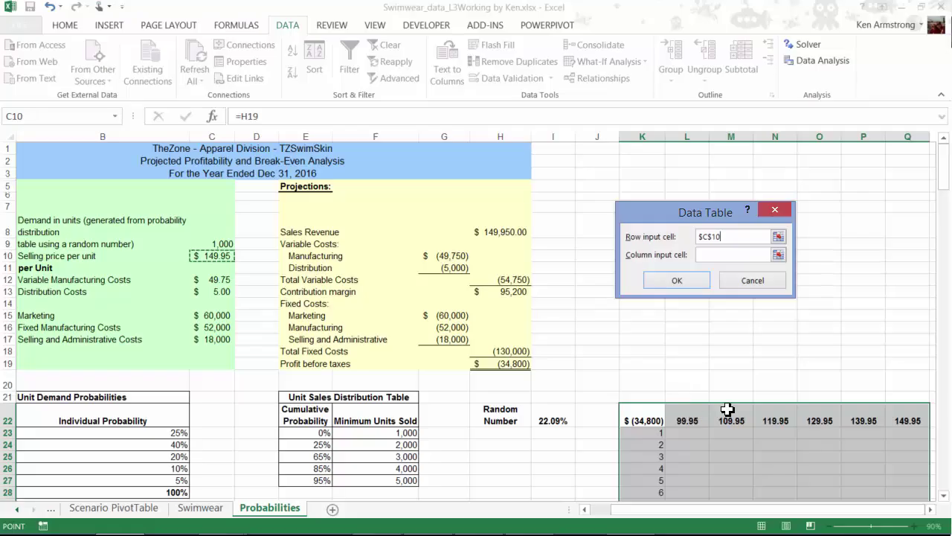
scroll(728, 409, "down", 1)
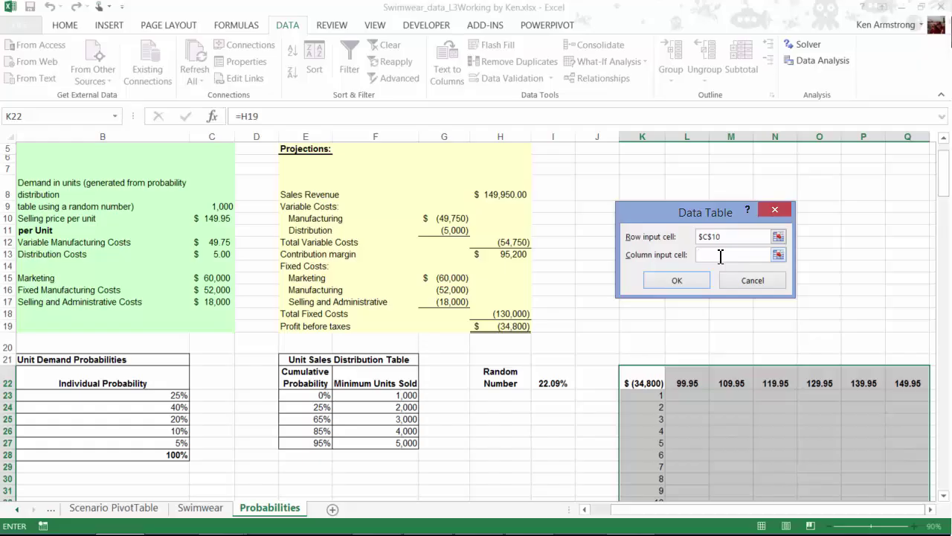
Step: Set the data table's column input cell to the blank cell D9
left_click(258, 207)
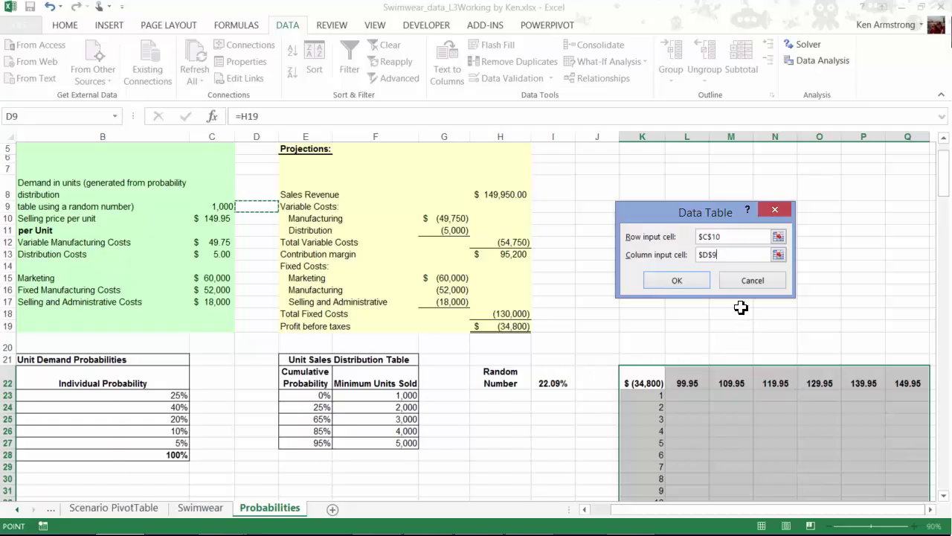
Step: Confirm the data table so L23:Q222 fill with simulated profits, then review them
left_click(680, 277)
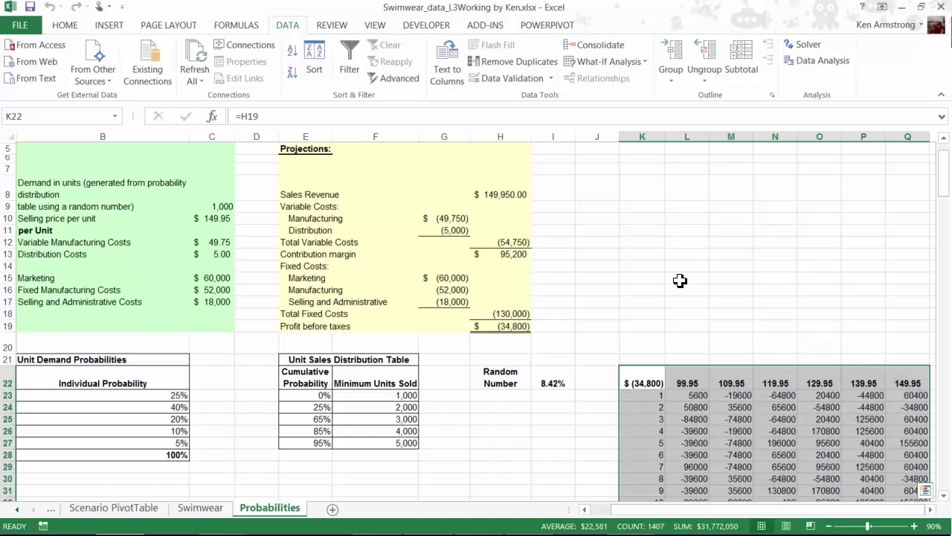
scroll(685, 332, "down", 1)
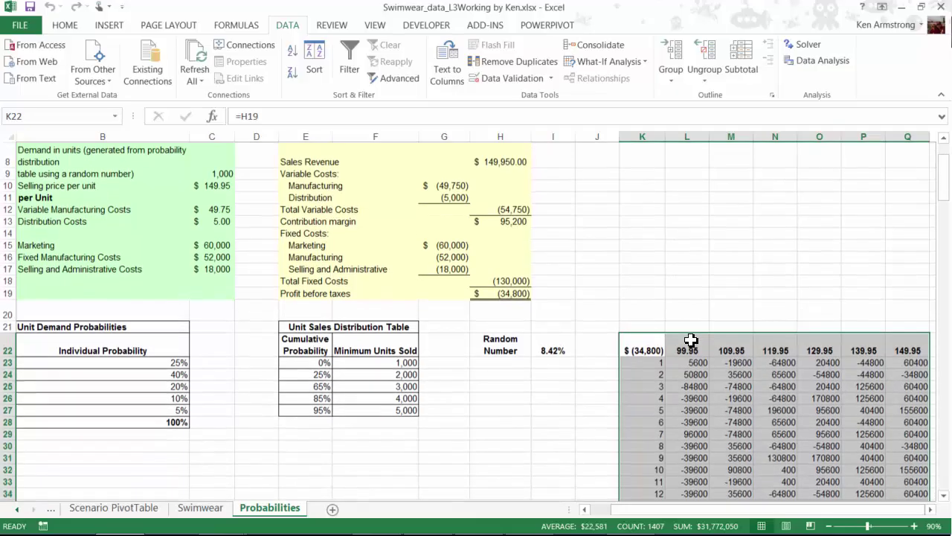
scroll(688, 335, "down", 2)
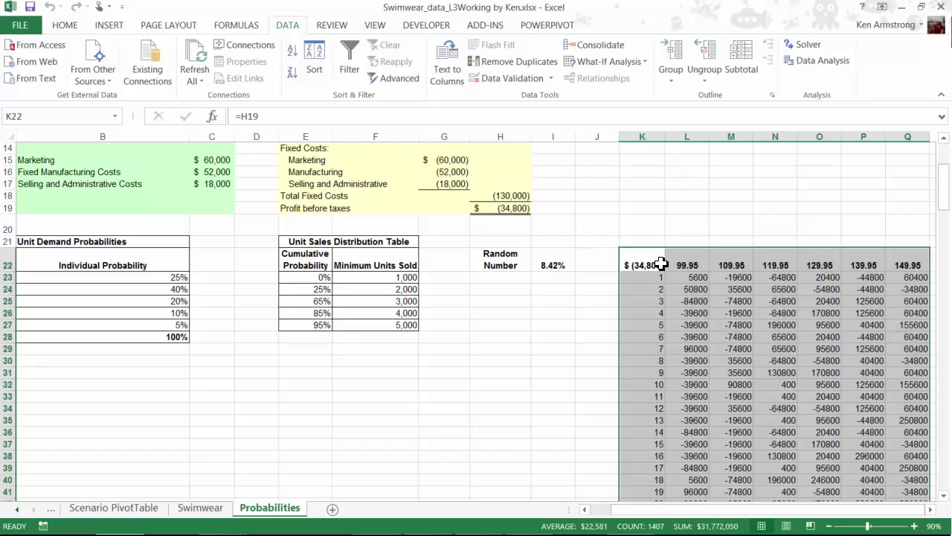
left_click(813, 329)
Step: Give K22 the custom format "Iterations";"Iterations";"Iterations";"Iterations" so it displays Iterations
left_click(642, 260)
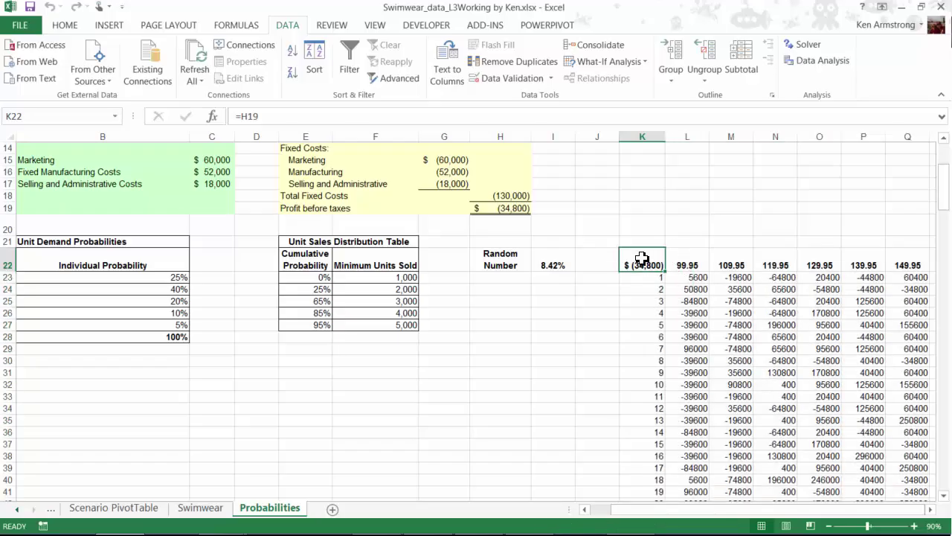
right_click(642, 260)
left_click(683, 450)
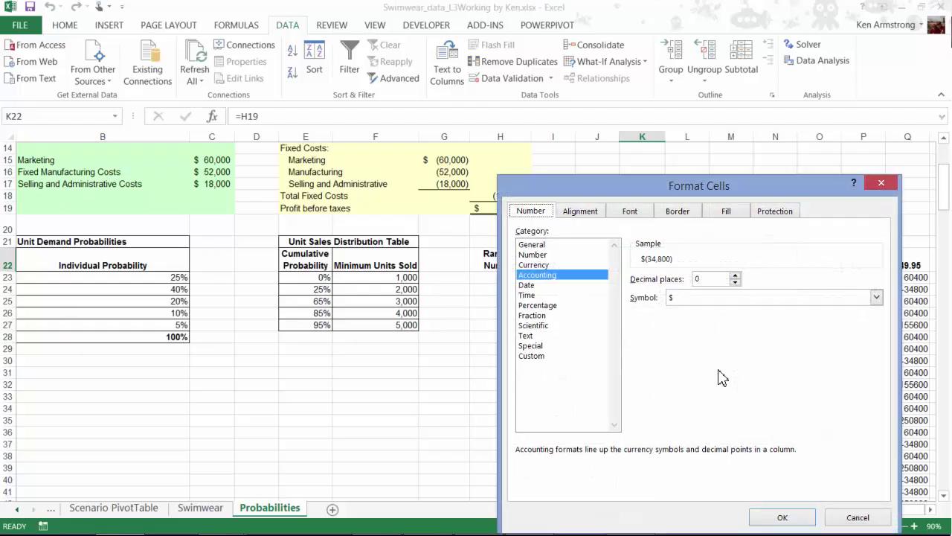
left_click(531, 356)
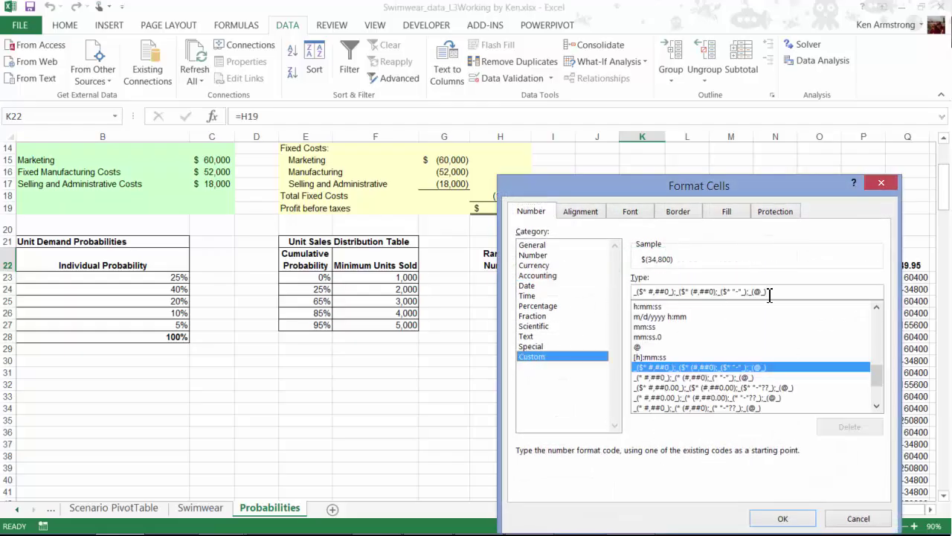
left_click_drag(743, 291, 633, 291)
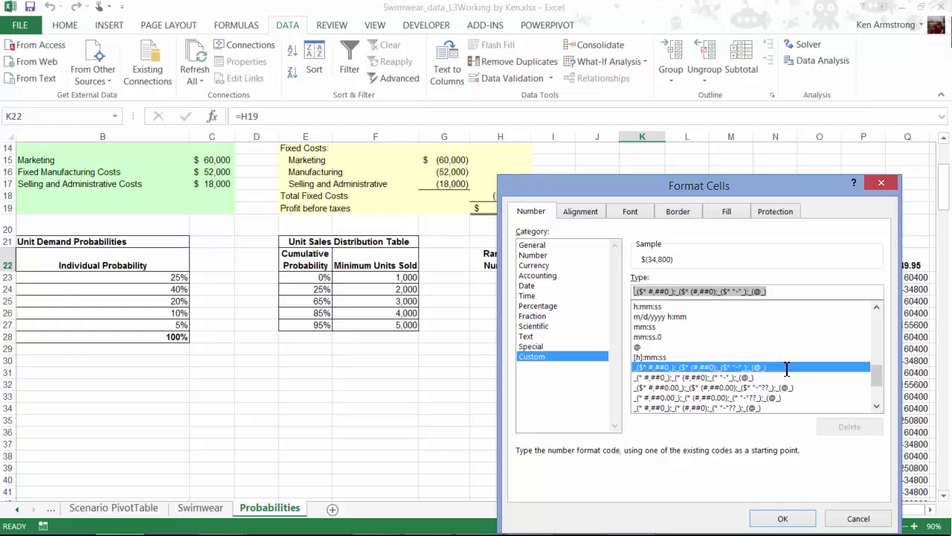
type("\"Itera")
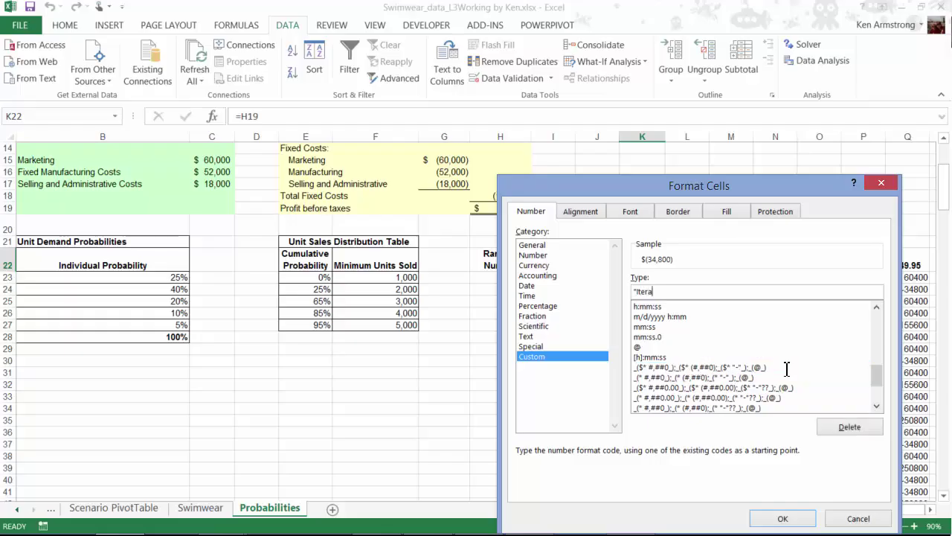
type("s\"")
type(";")
key("shift+Left")
key("shift+Left")
key("shift+Left")
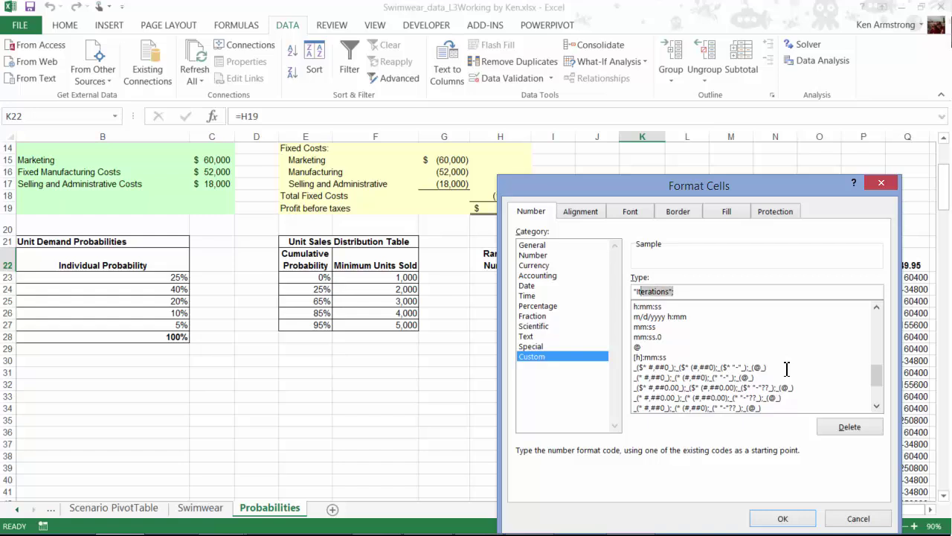
key("ctrl+c")
key("End")
key("ctrl+v")
key("ctrl+v")
key("ctrl+v")
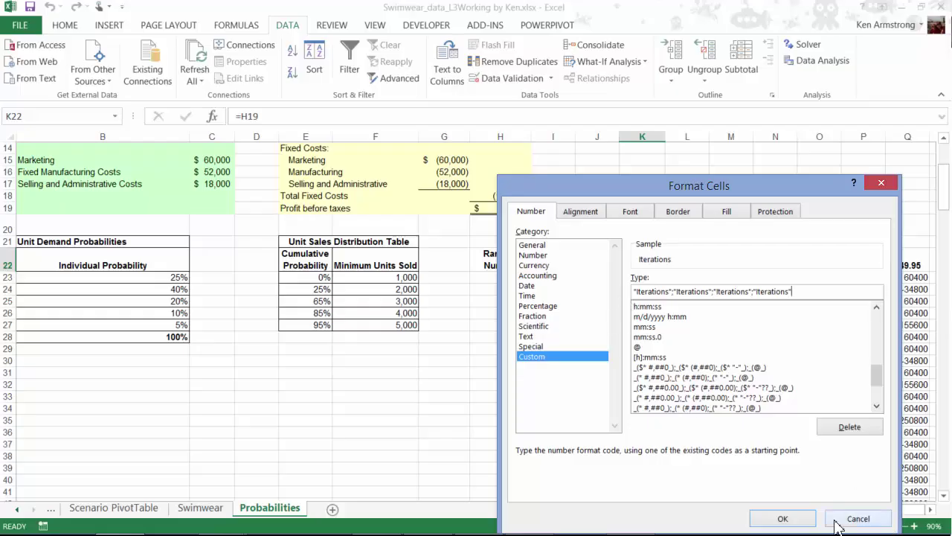
left_click(785, 519)
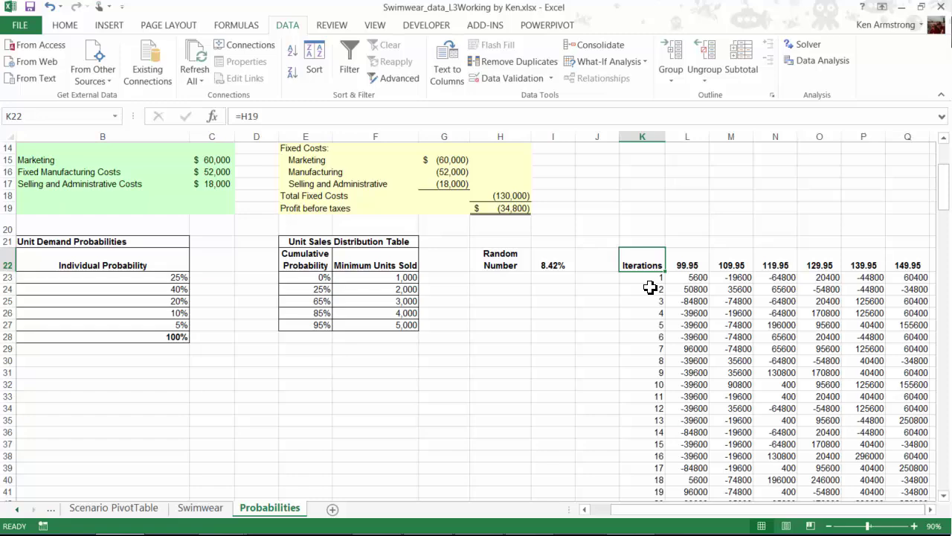
Step: Enter test values x, y and z in K20 to make the data table recalculate
left_click(646, 220)
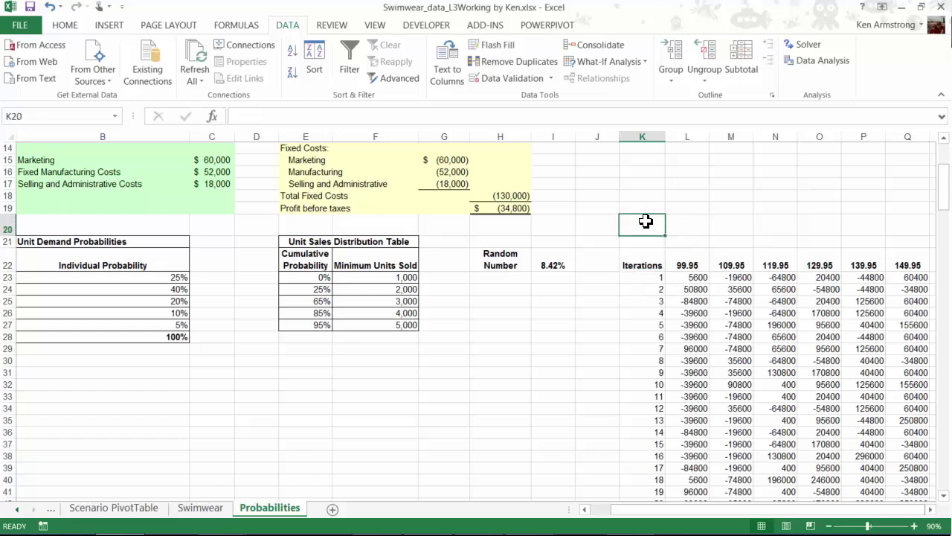
type("x")
key("Return")
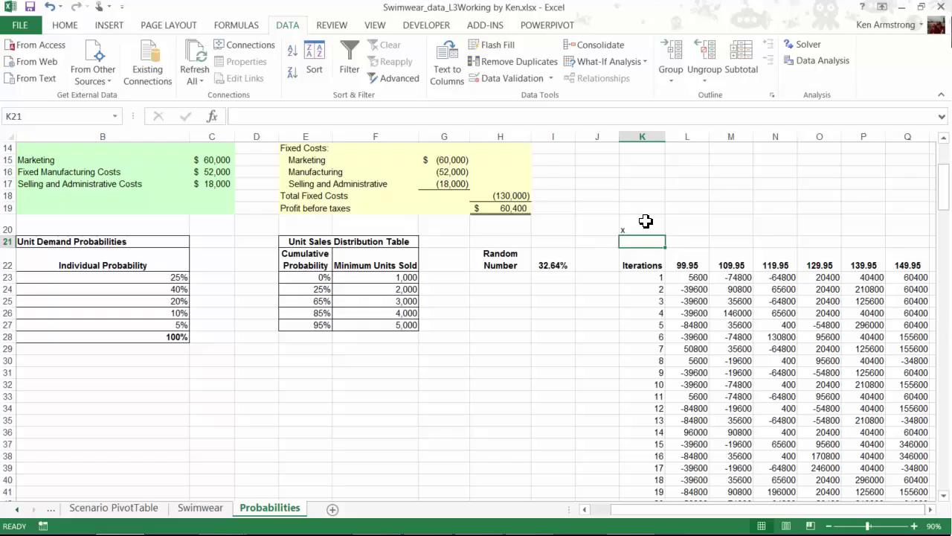
left_click(646, 221)
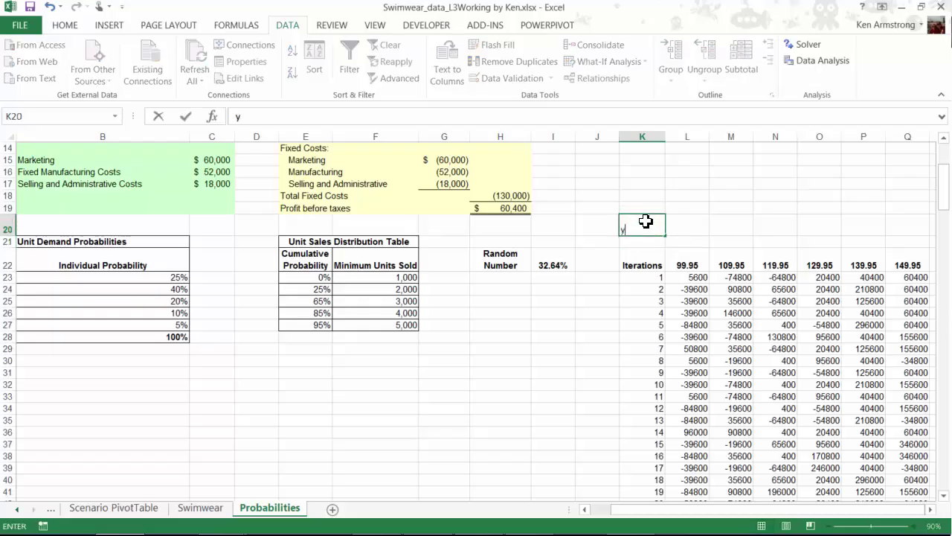
type("y")
key("Return")
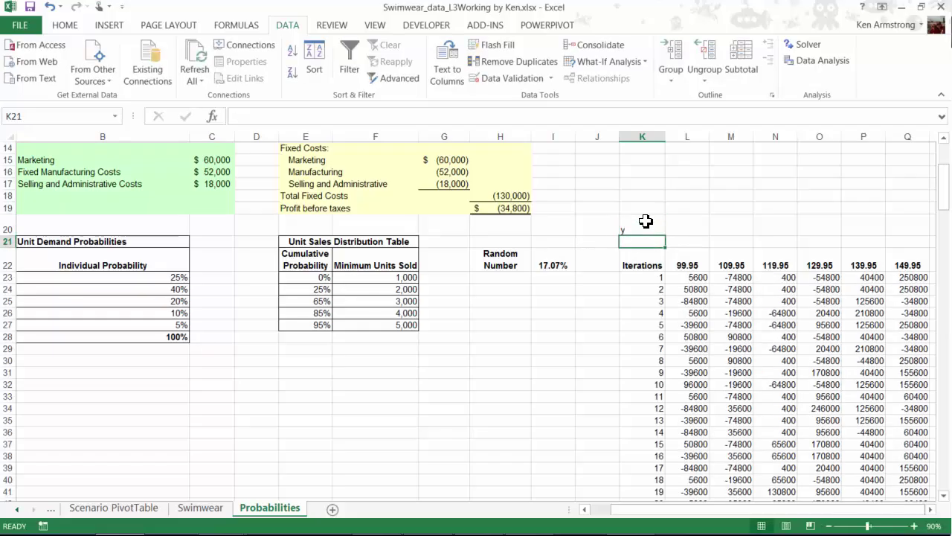
left_click(646, 221)
type("z")
key("Return")
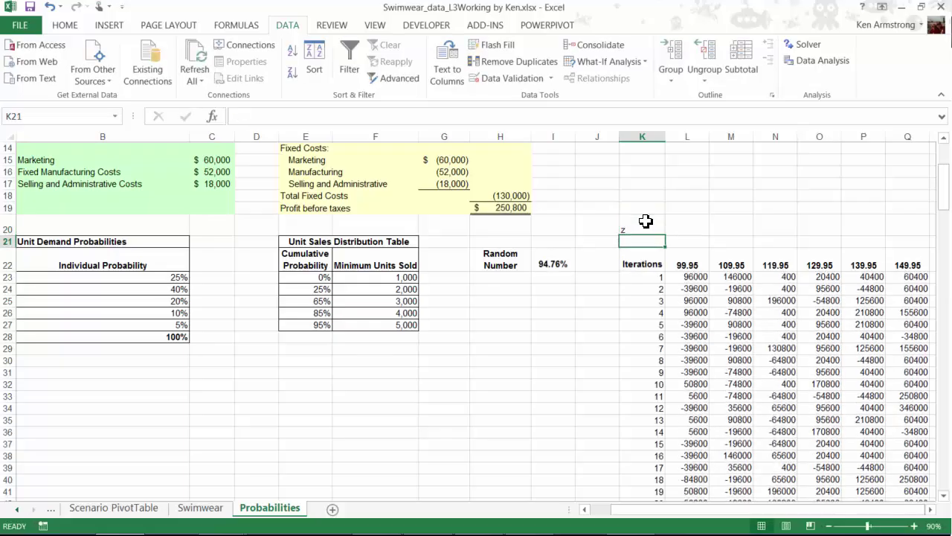
Step: Title K20 'Simulated Pre-Tax Income Given Varying Selling Prices'
left_click(646, 221)
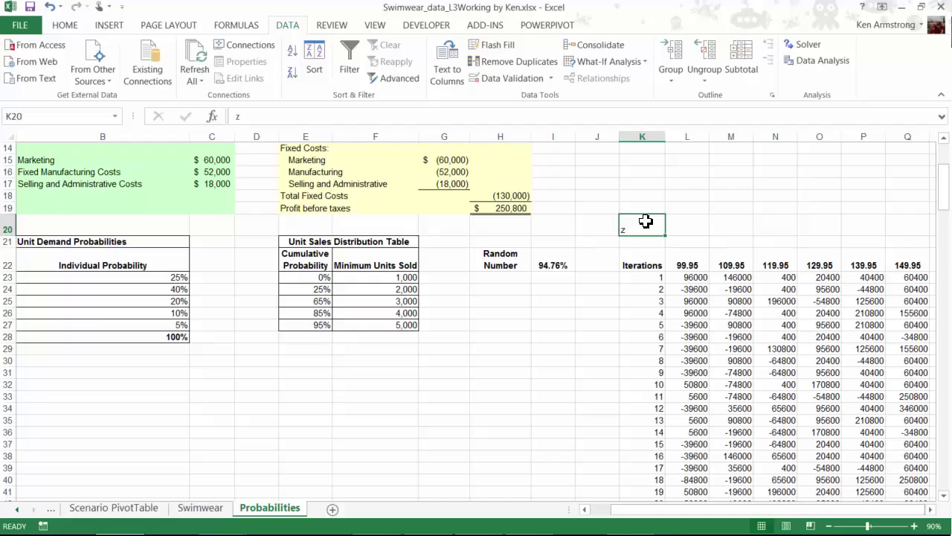
type("Sim")
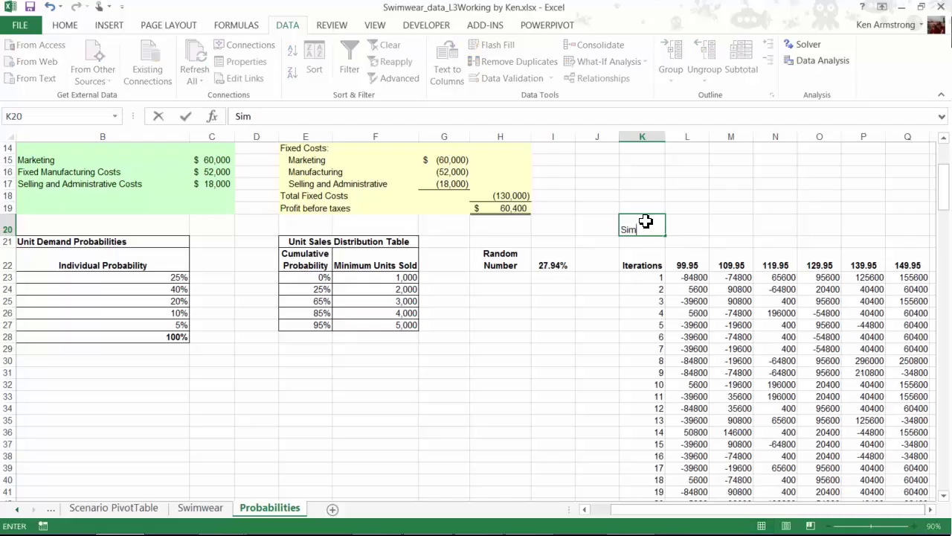
type("ulated ")
type("Pre-Ta")
type("x Income")
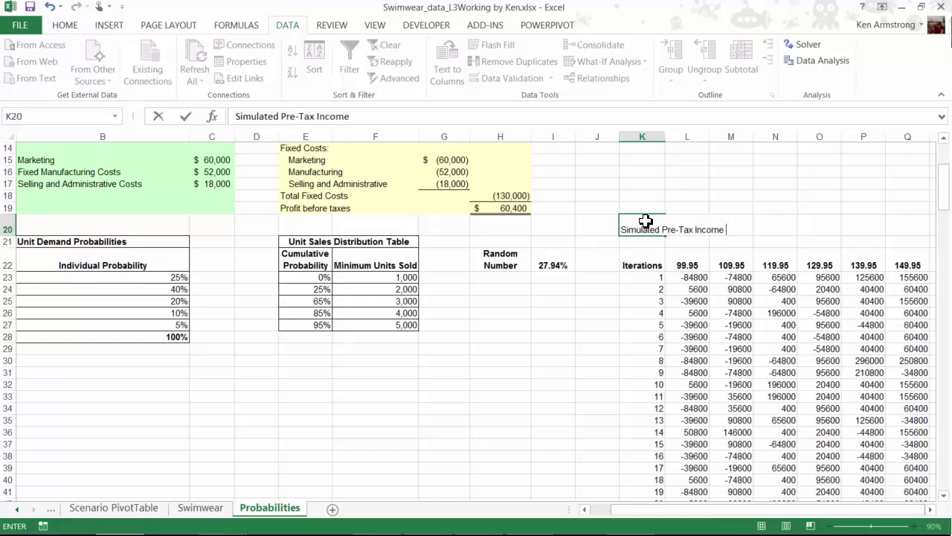
type(" Given Var")
type("ying ")
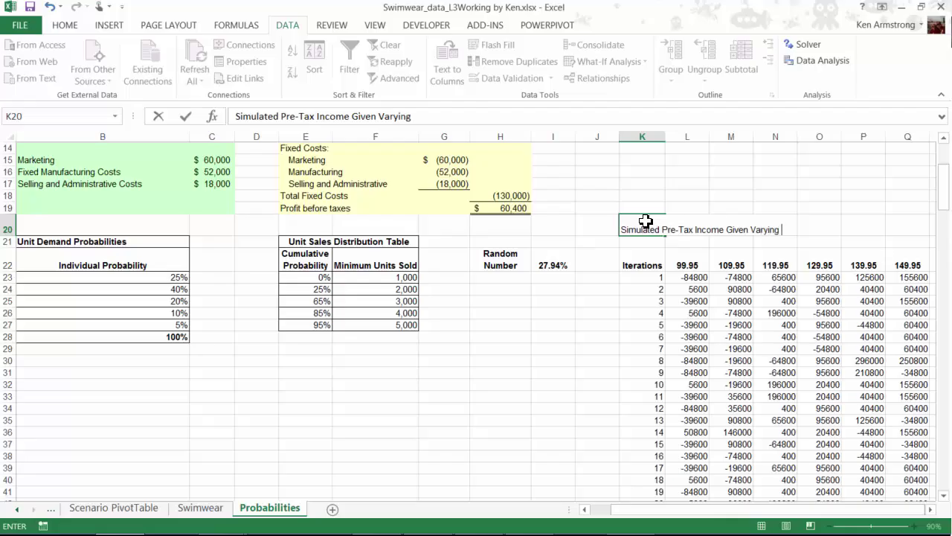
type("Sell")
type("ing Pride")
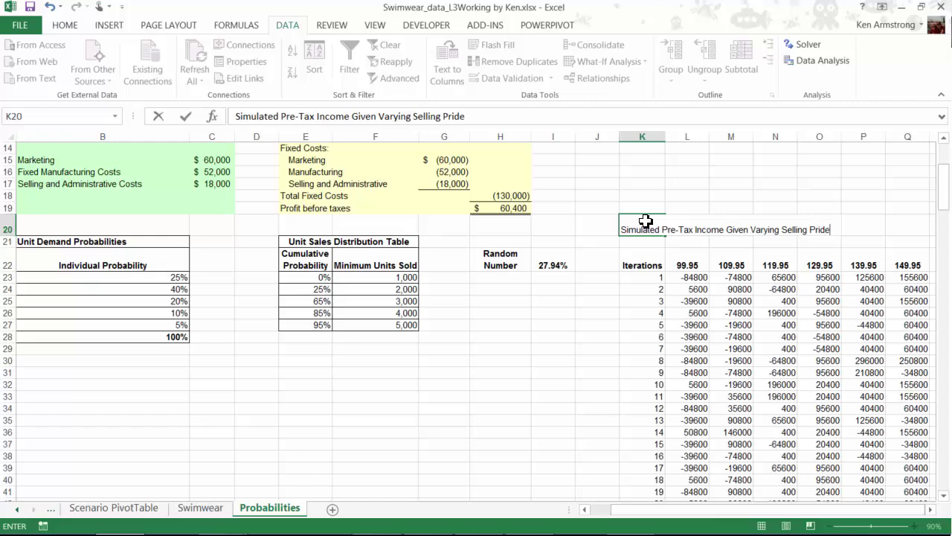
key("BackSpace")
key("BackSpace")
type("ces")
key("Return")
left_click(663, 233)
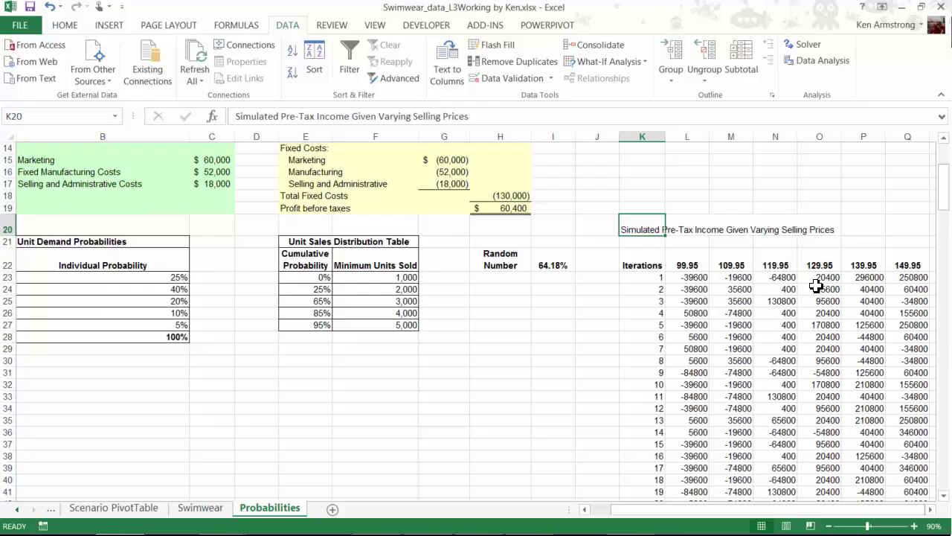
Step: Merge and centre the title across K20:Q20 and make it bold
left_click_drag(649, 229, 901, 229)
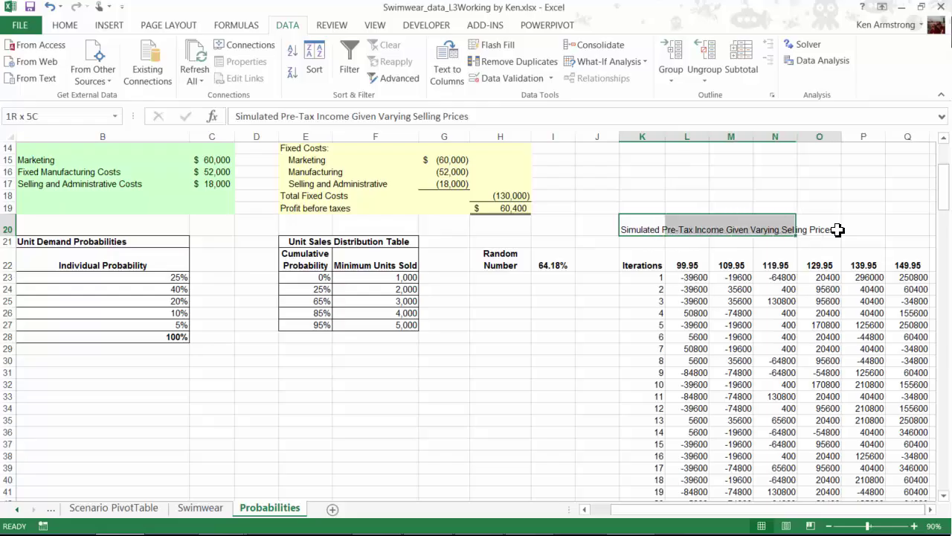
left_click(69, 27)
left_click(387, 72)
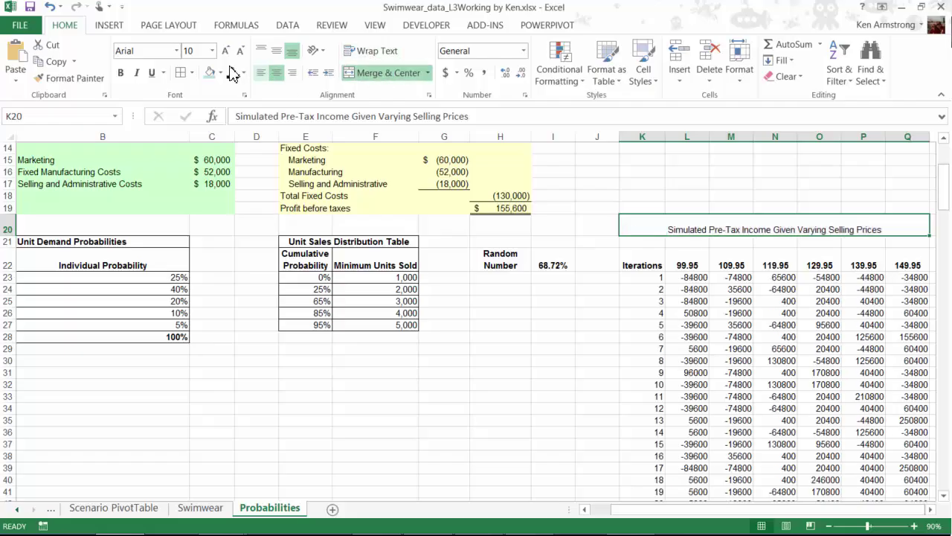
left_click(121, 72)
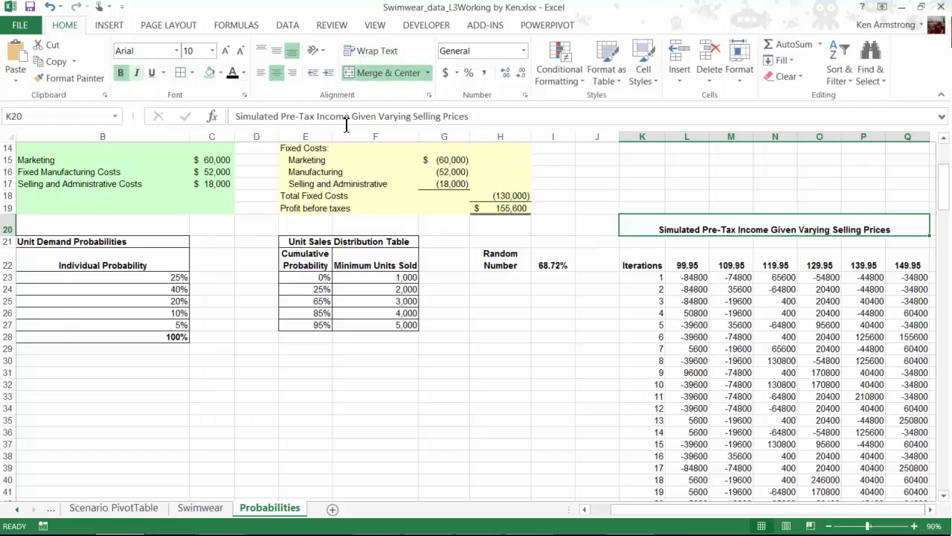
Step: Inspect the data table formula in a few result cells
left_click(719, 336)
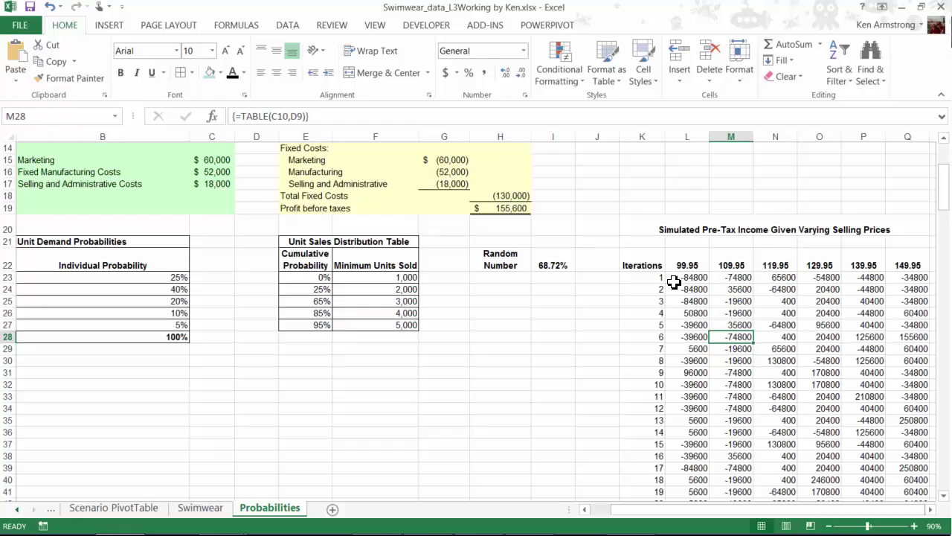
left_click_drag(644, 265, 671, 287)
left_click(729, 312)
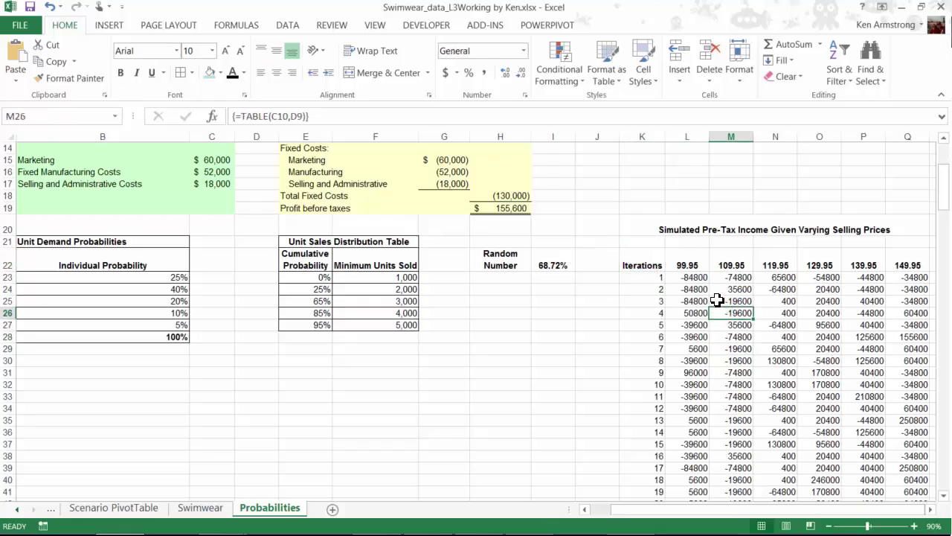
Step: Set Formulas calculation options to Automatic Except for Data Tables
left_click(239, 27)
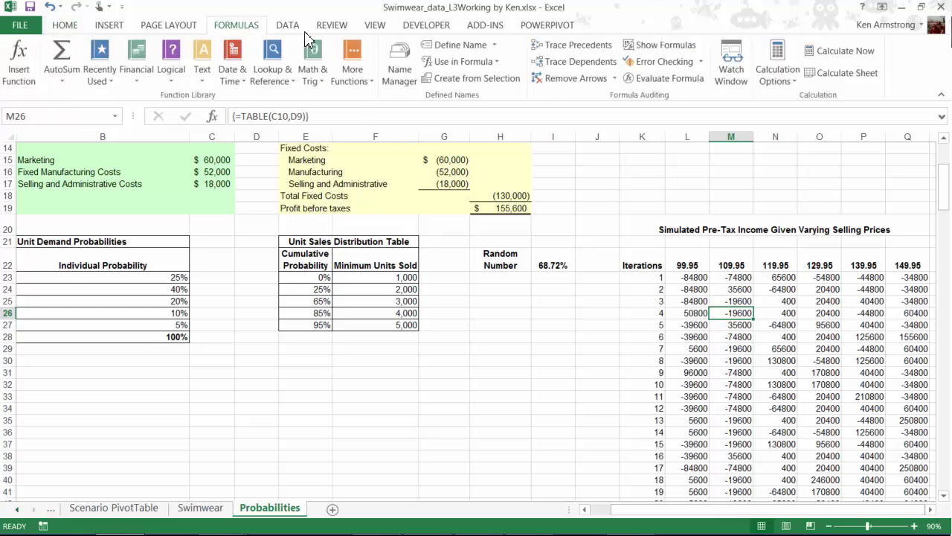
left_click(786, 82)
key("Escape")
left_click(795, 84)
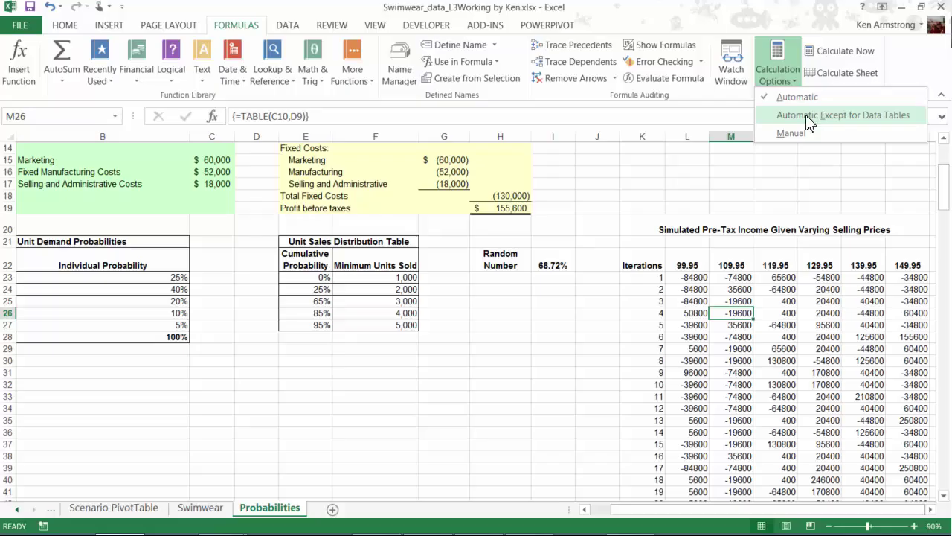
left_click(807, 117)
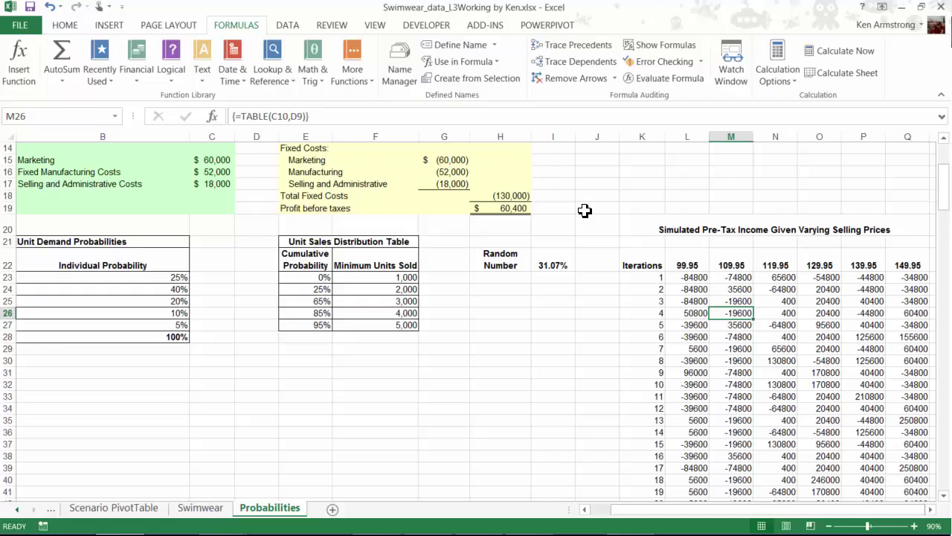
Step: Enter 100,000 as the Marketing cost in C15, then undo and redo to compare results
scroll(585, 210, "up", 2)
scroll(585, 210, "up", 1)
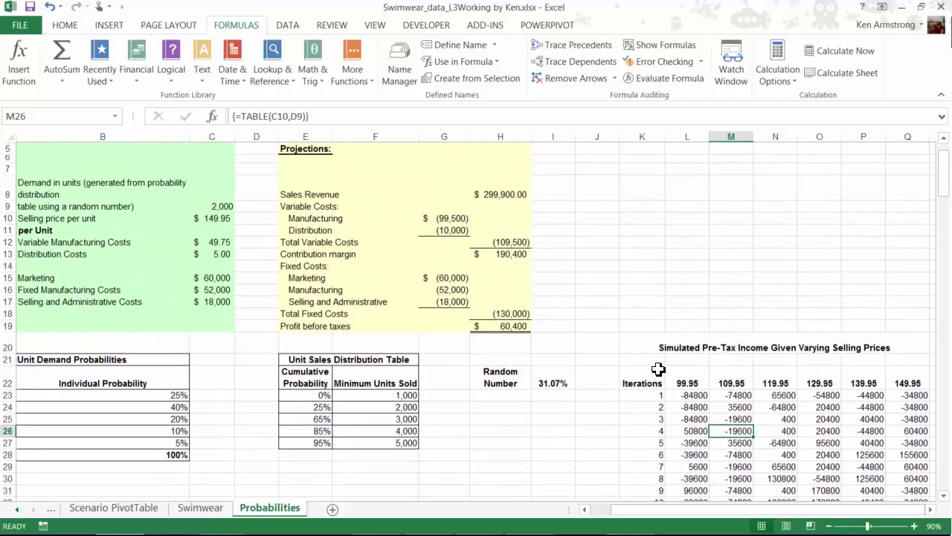
left_click_drag(652, 384, 916, 477)
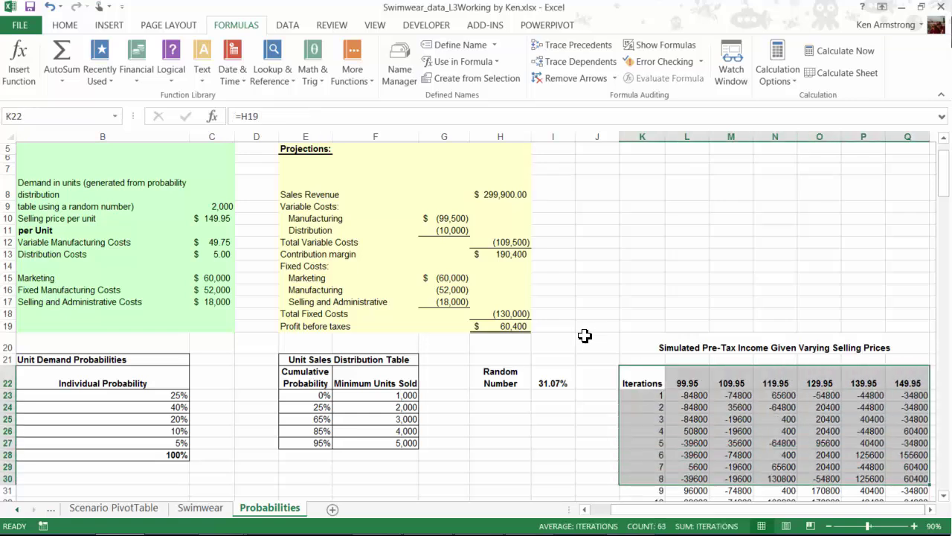
left_click(202, 275)
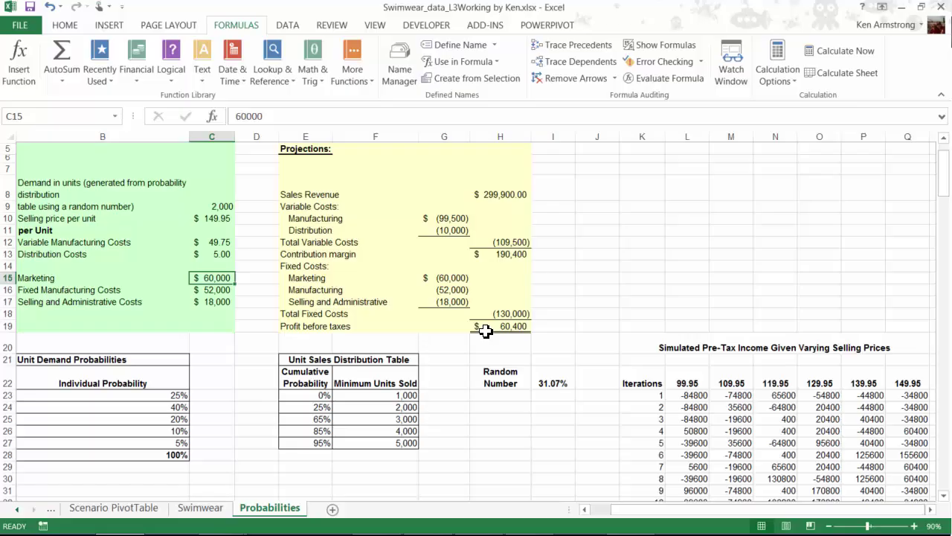
type("100000")
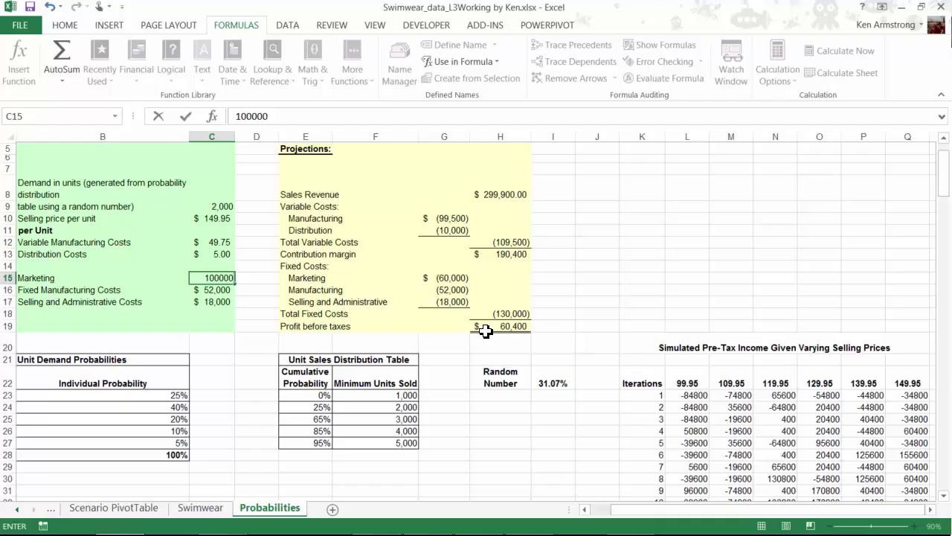
key("Return")
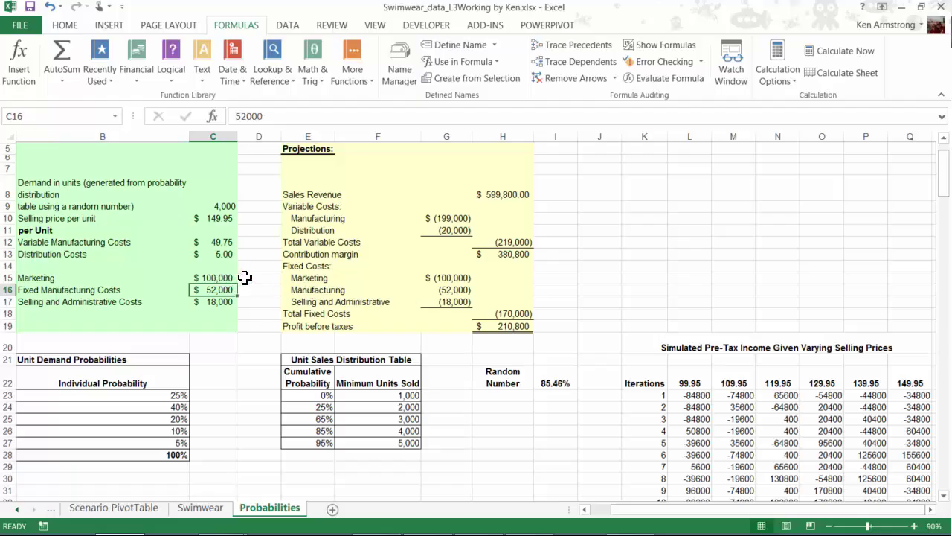
key("ctrl+z")
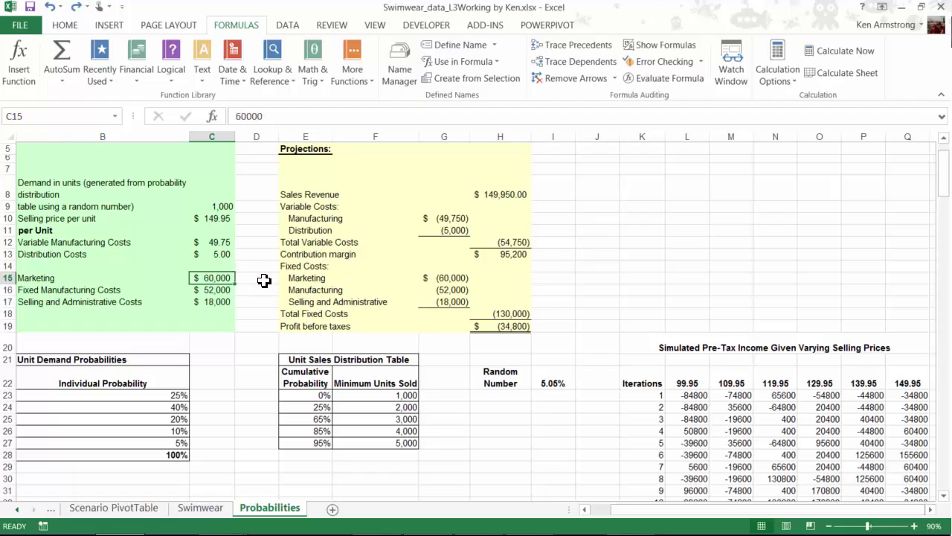
key("ctrl+y")
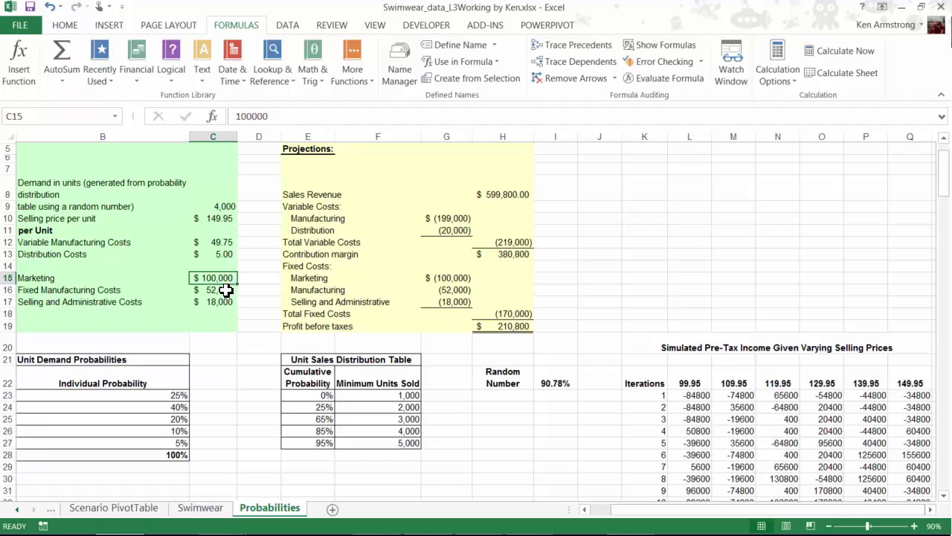
Step: Switch calculation to Manual and test-enter 100,000 for Fixed Manufacturing Costs in C16, then undo
left_click(796, 81)
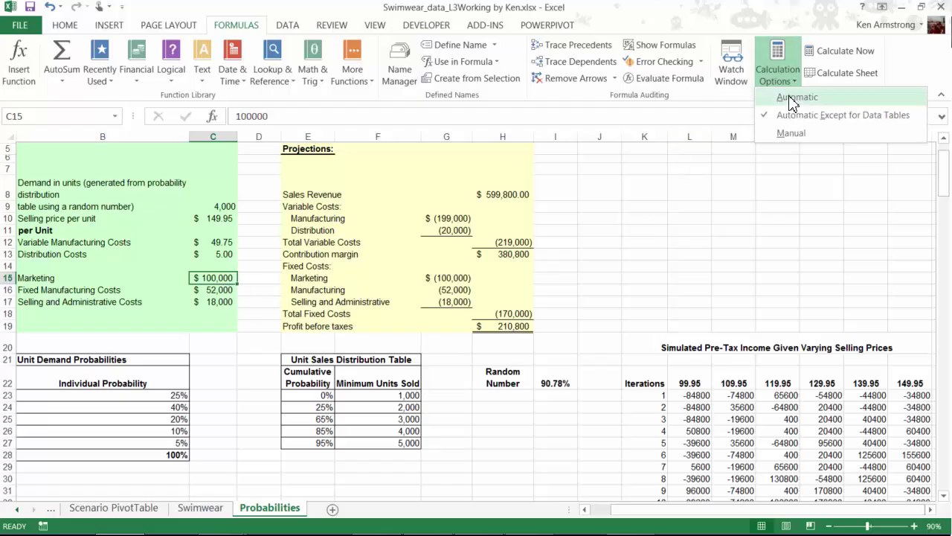
left_click(792, 134)
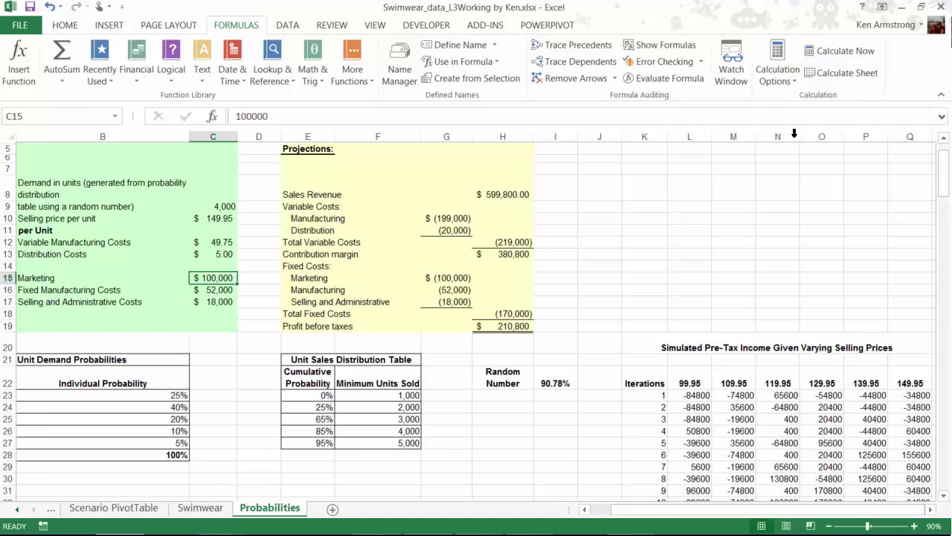
left_click(218, 293)
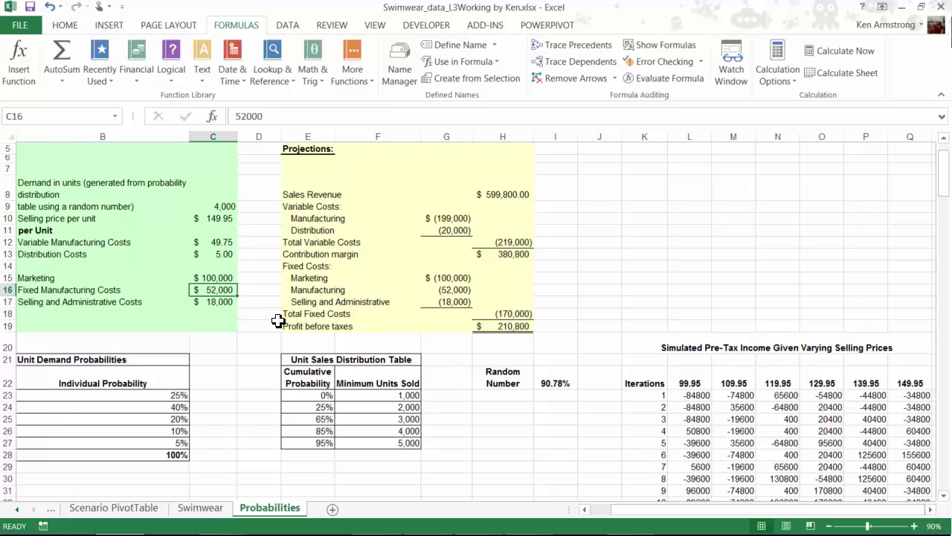
type("10")
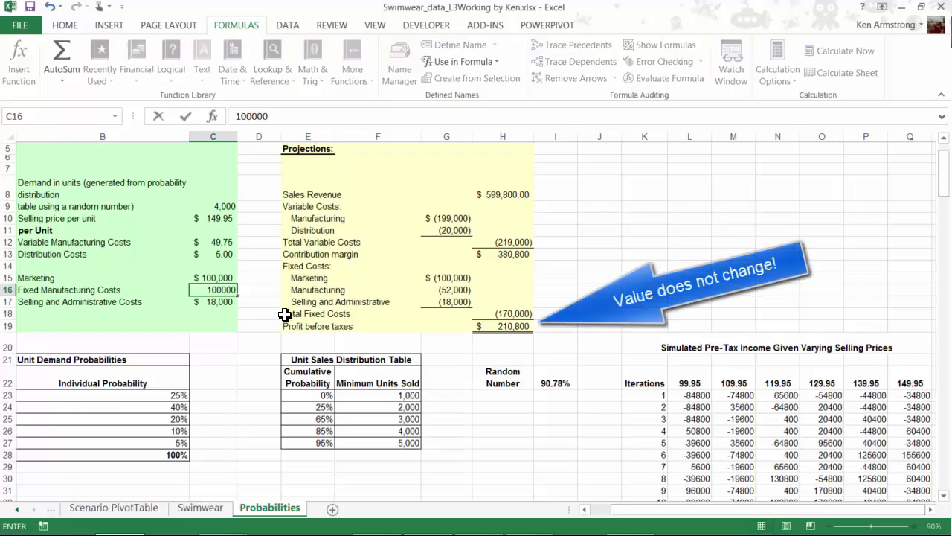
key("Return")
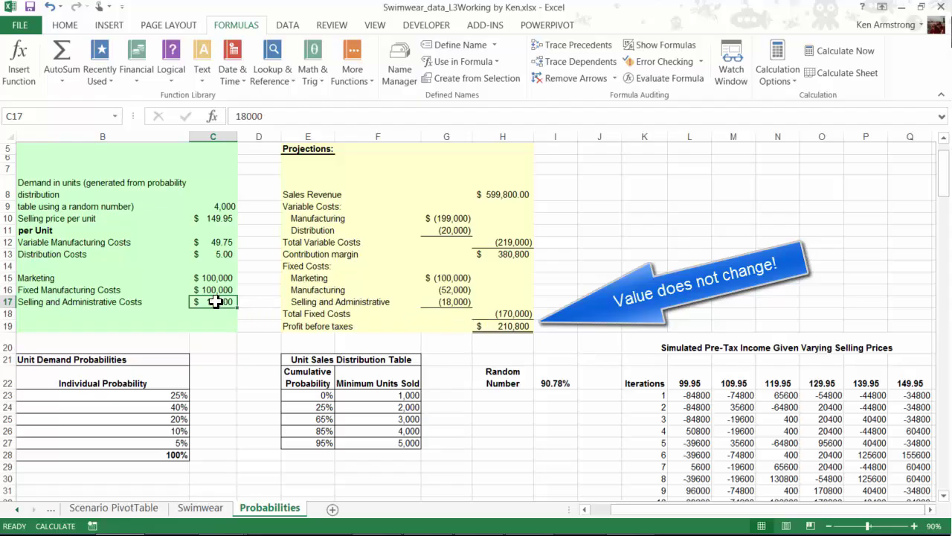
key("ctrl+z")
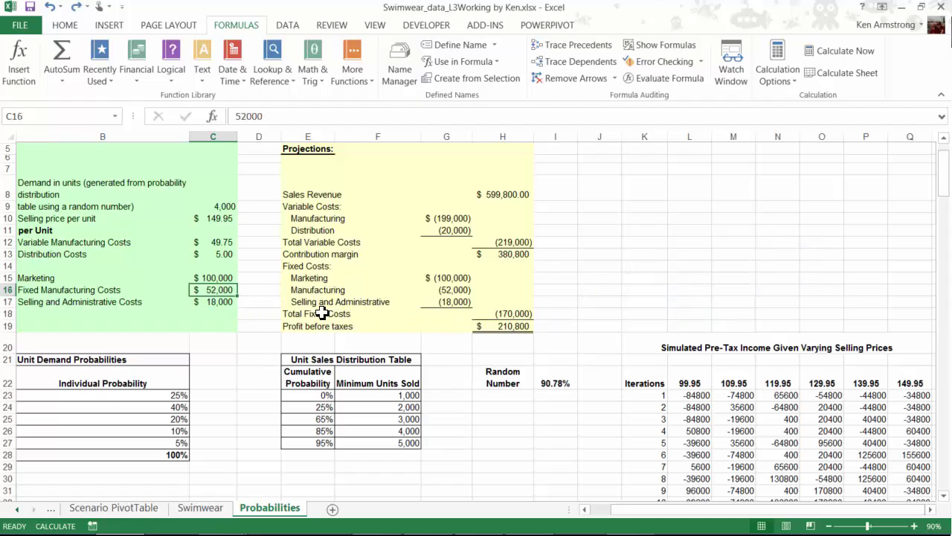
key("Up")
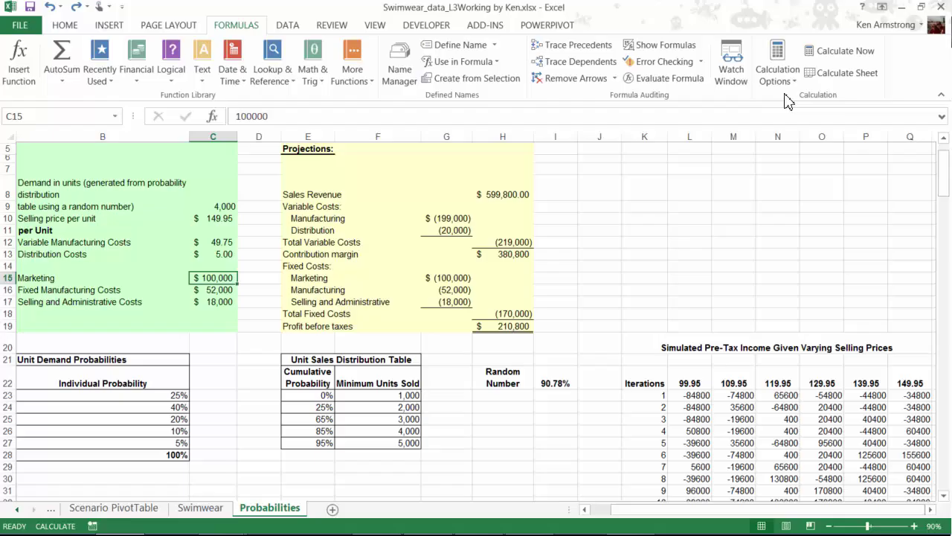
Step: Keep calculation on Manual and run Calculate Now twice for fresh simulated profits
left_click(795, 86)
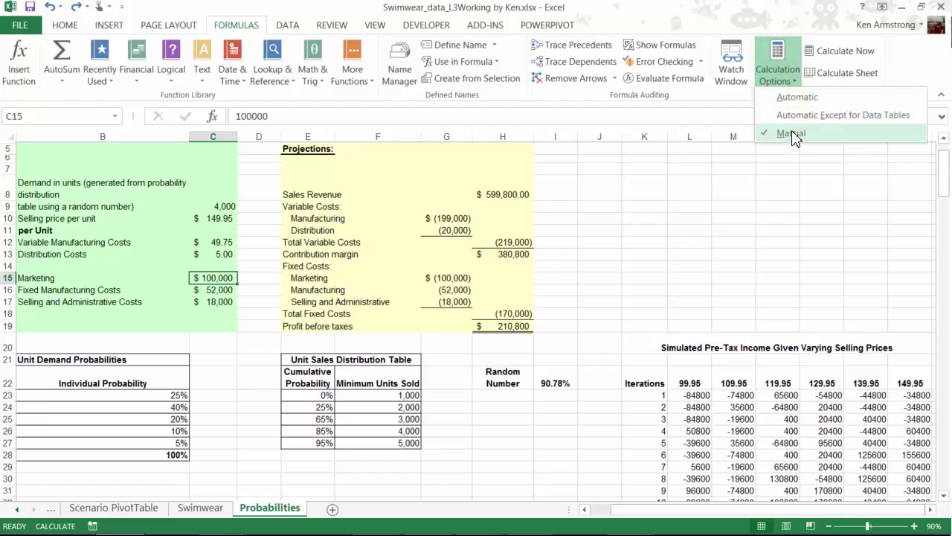
left_click(805, 197)
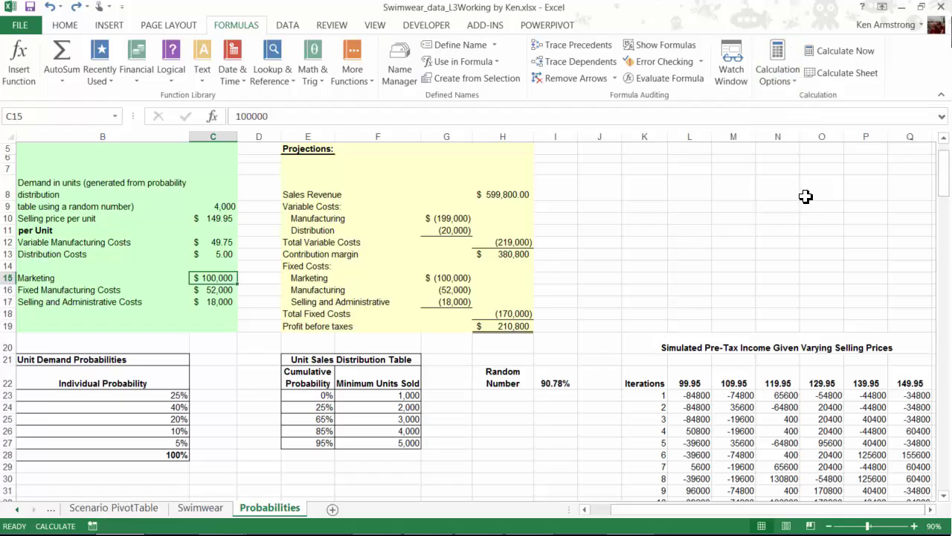
left_click(854, 51)
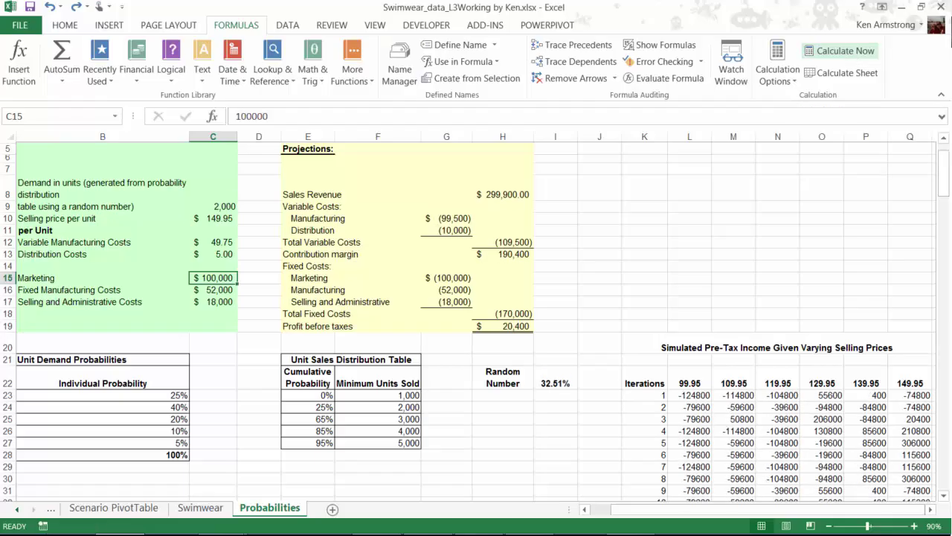
left_click(841, 51)
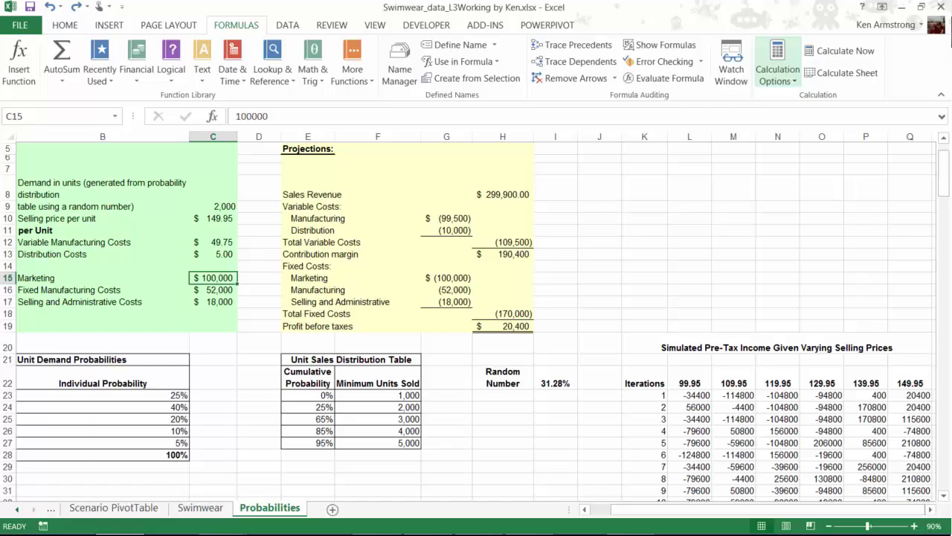
Step: Restore Automatic Except for Data Tables and select L23:Q222 covering all 200 iterations
left_click(774, 75)
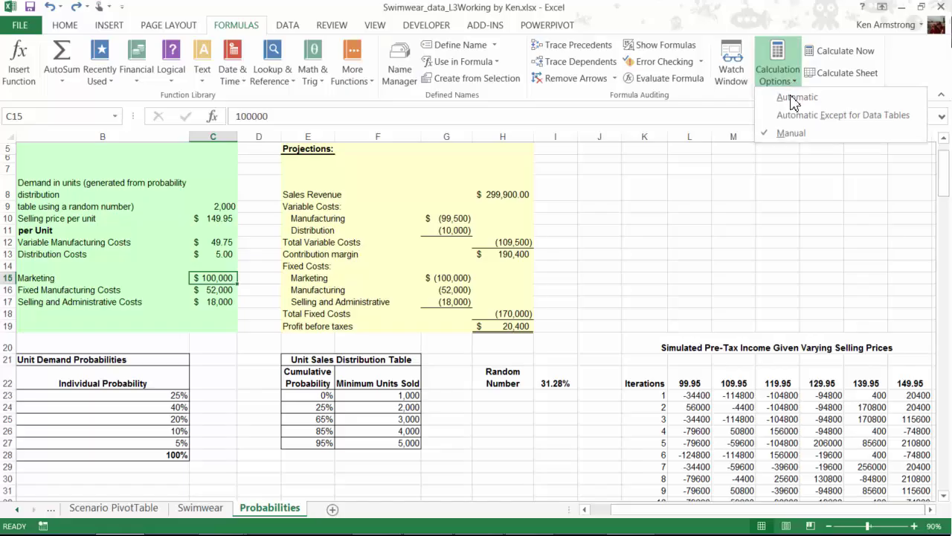
left_click(633, 242)
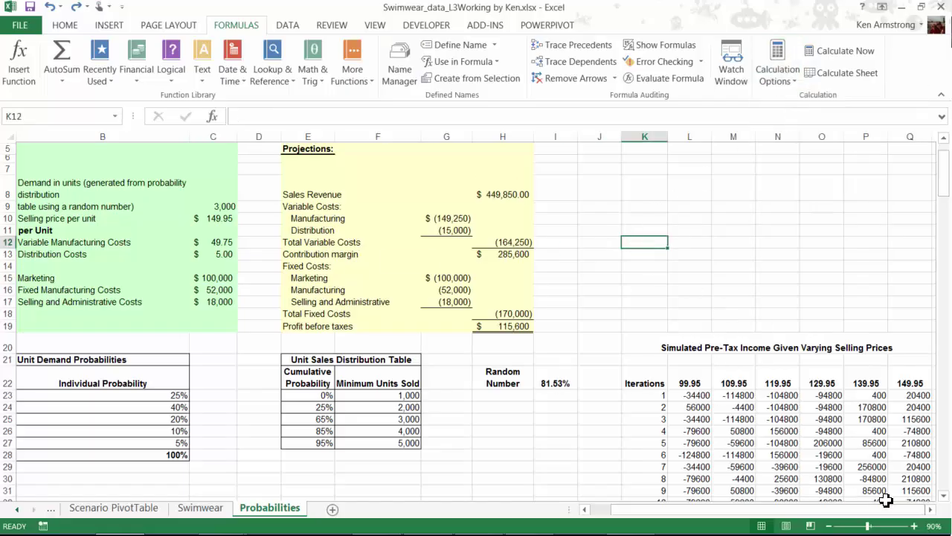
left_click(930, 510)
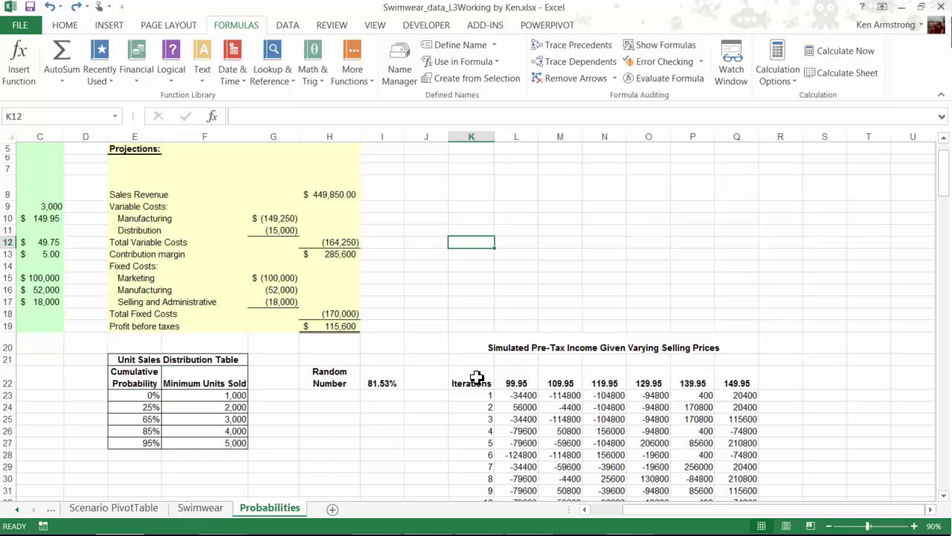
left_click_drag(476, 383, 667, 465)
left_click_drag(517, 395, 722, 529)
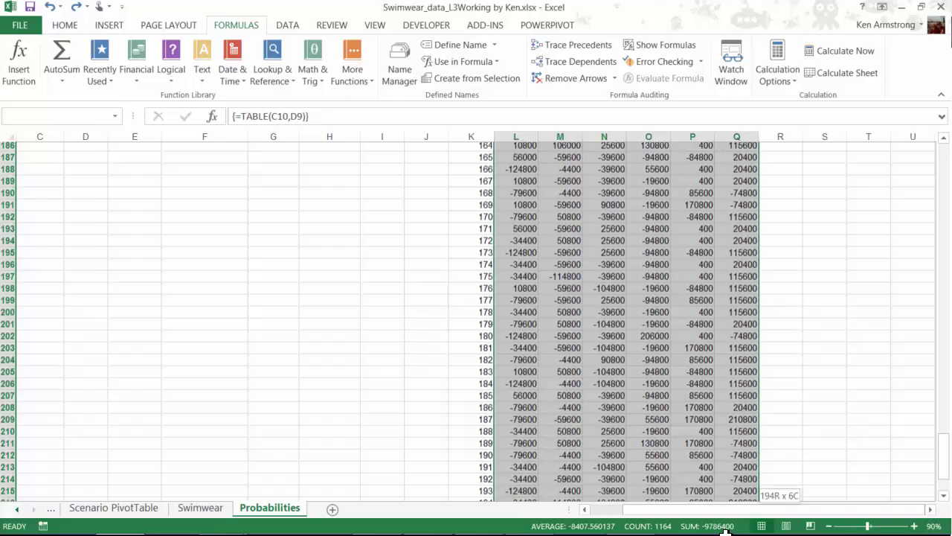
left_click_drag(721, 530, 726, 473)
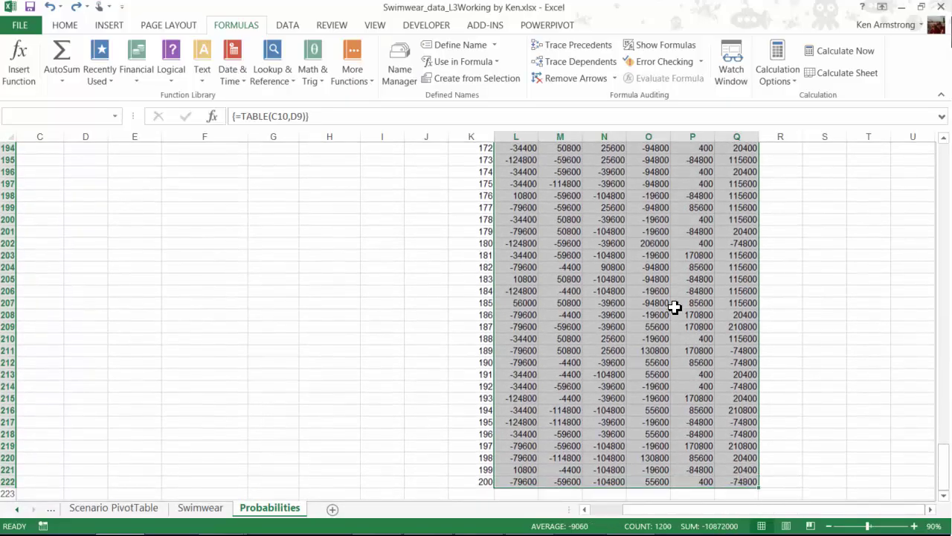